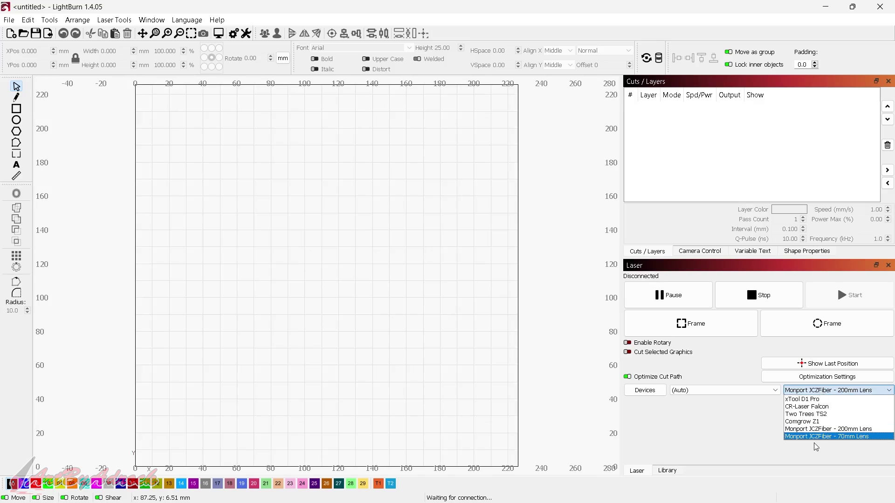
Step: Select the Monport JCZFiber - 70mm Lens as the active laser device
left_click(815, 437)
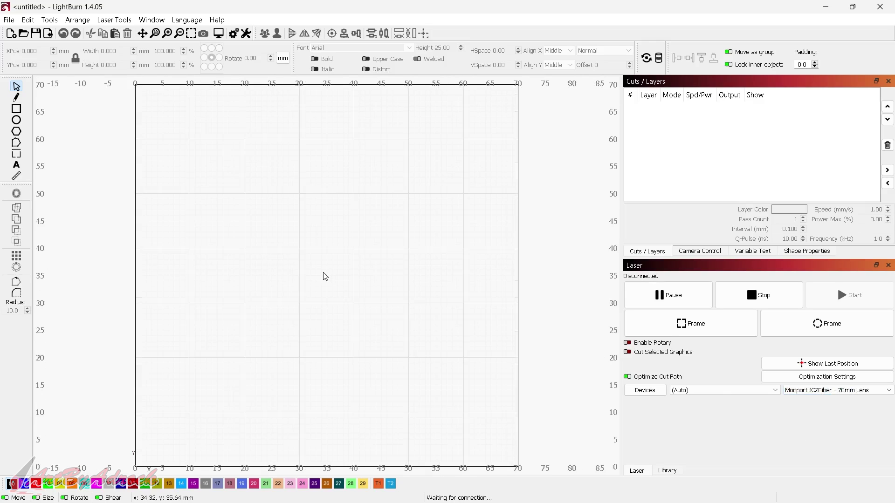
left_click_drag(312, 268, 355, 267)
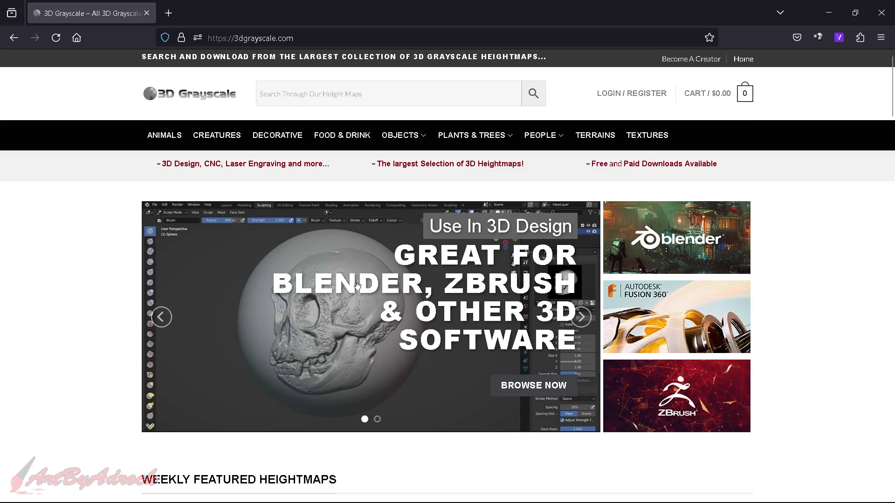
Step: Switch to the browser and look through the featured and latest heightmaps on the 3D Grayscale home page
scroll(358, 286, "down", 8)
scroll(292, 226, "down", 3)
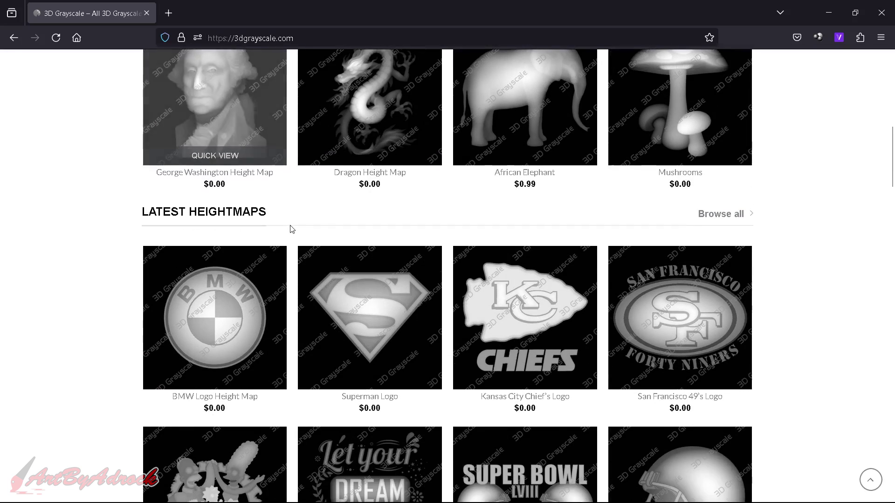
scroll(292, 229, "down", 3)
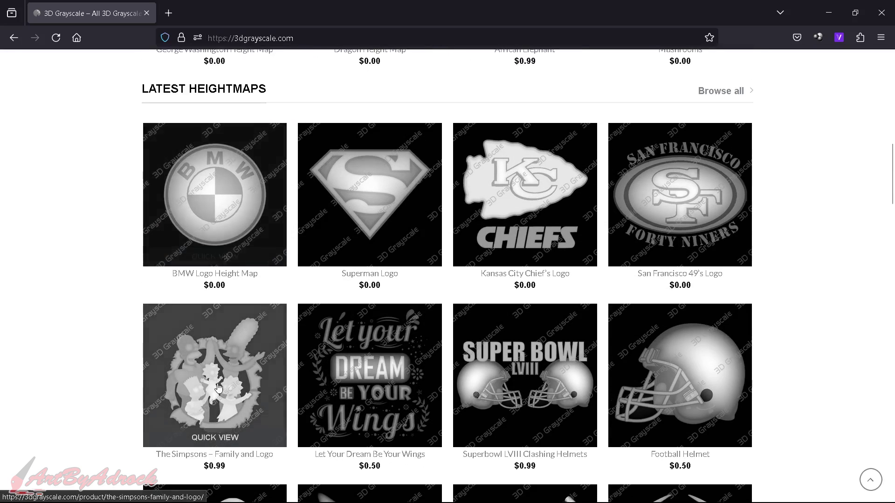
scroll(241, 357, "down", 7)
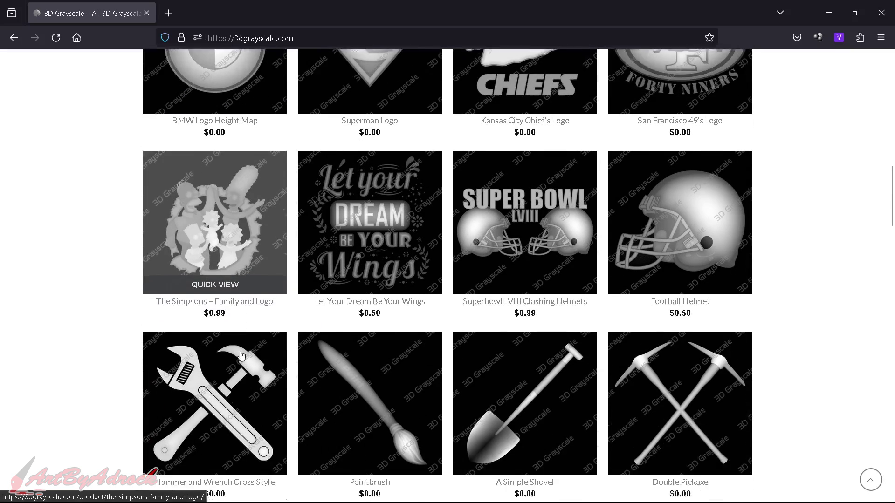
scroll(242, 323, "down", 4)
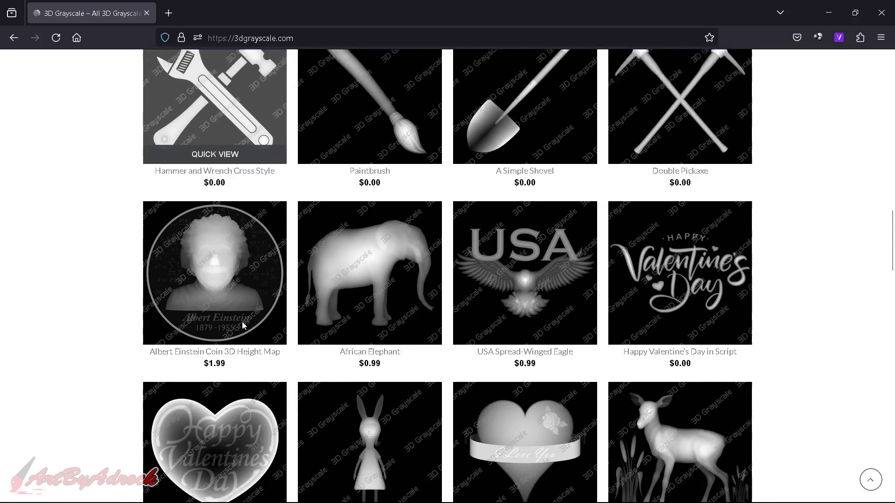
scroll(243, 316, "down", 5)
scroll(243, 316, "down", 2)
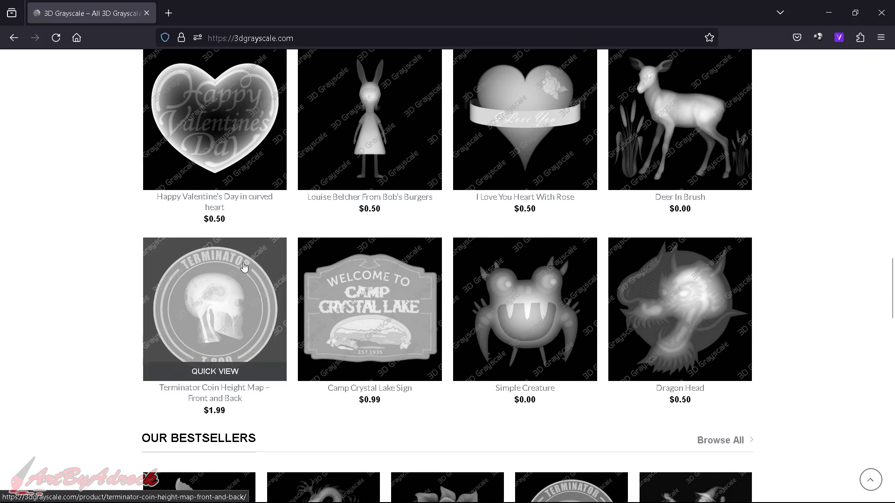
scroll(295, 241, "up", 13)
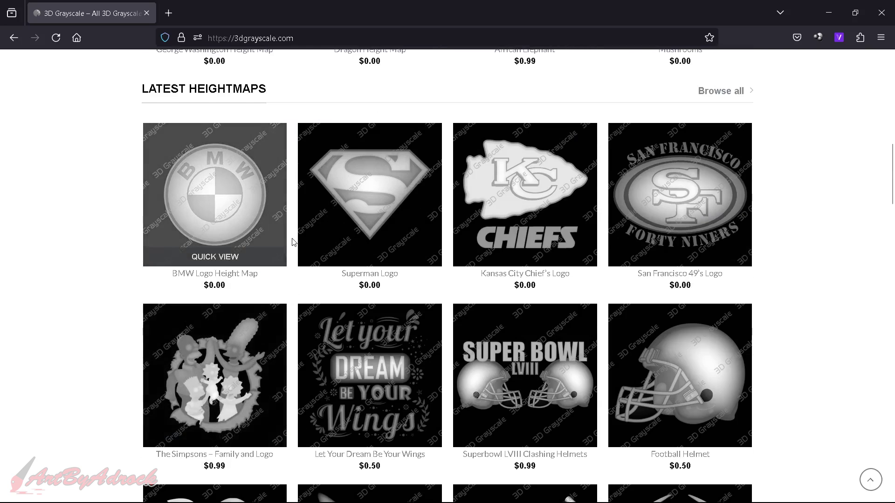
scroll(233, 242, "up", 6)
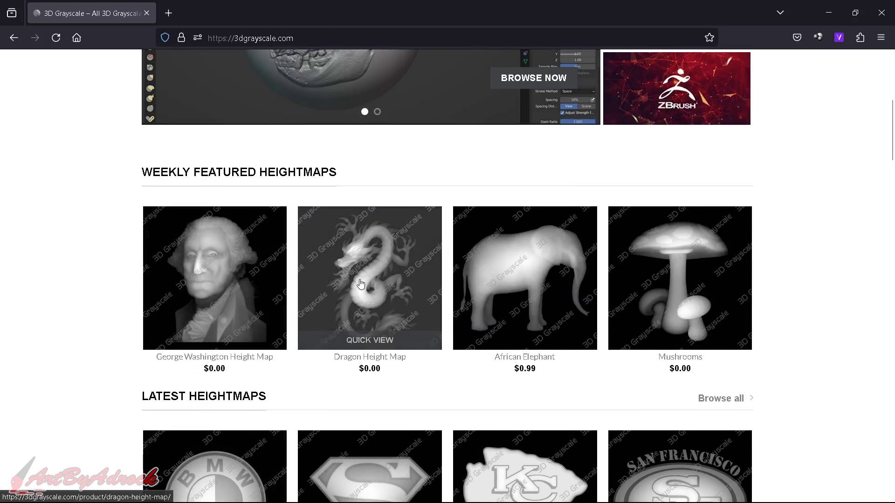
scroll(361, 280, "up", 5)
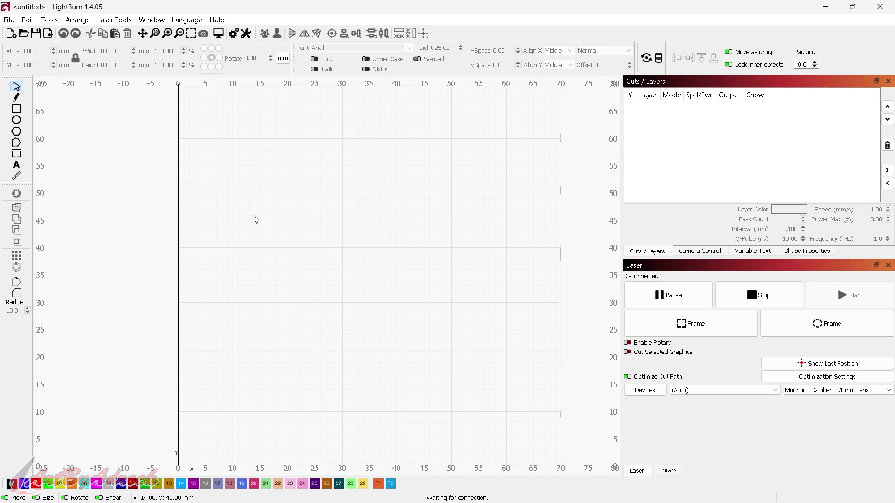
Step: Back in LightBurn, draw a circle near the centre of the work area and set its width and height to 37.5 mm
left_click(17, 121)
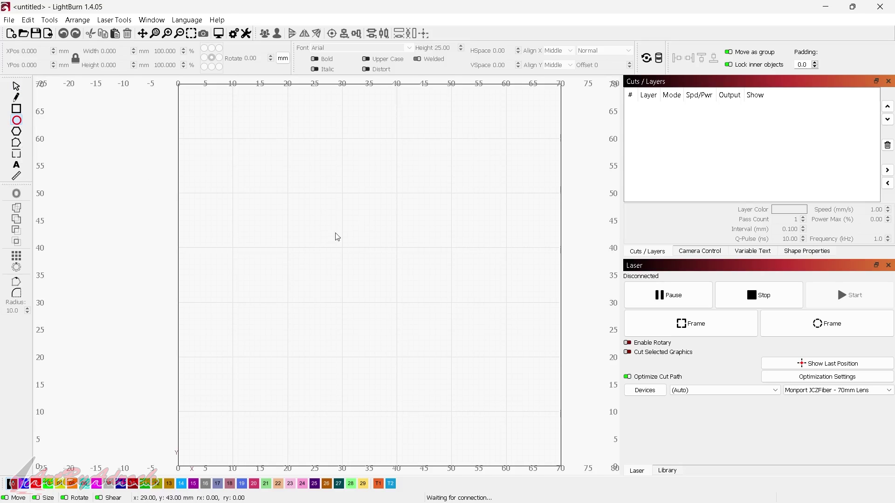
left_click_drag(326, 221, 446, 339)
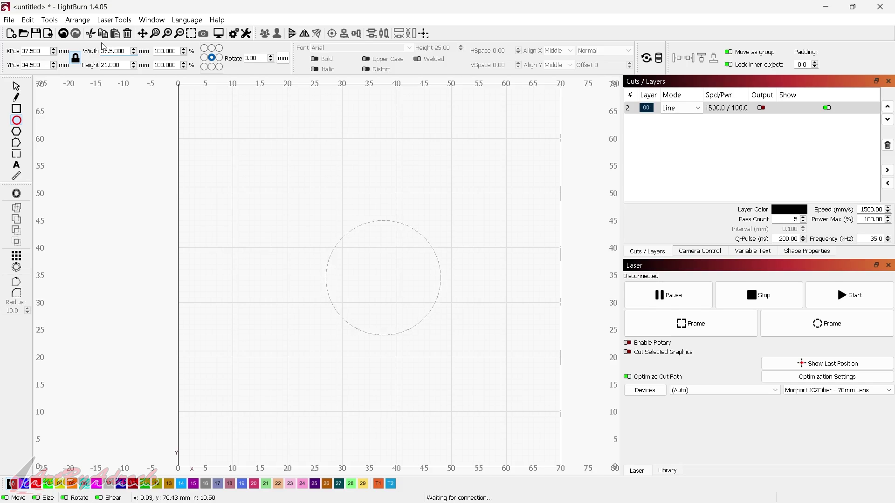
key("Return")
scroll(418, 264, "down", 2)
scroll(418, 267, "up", 1)
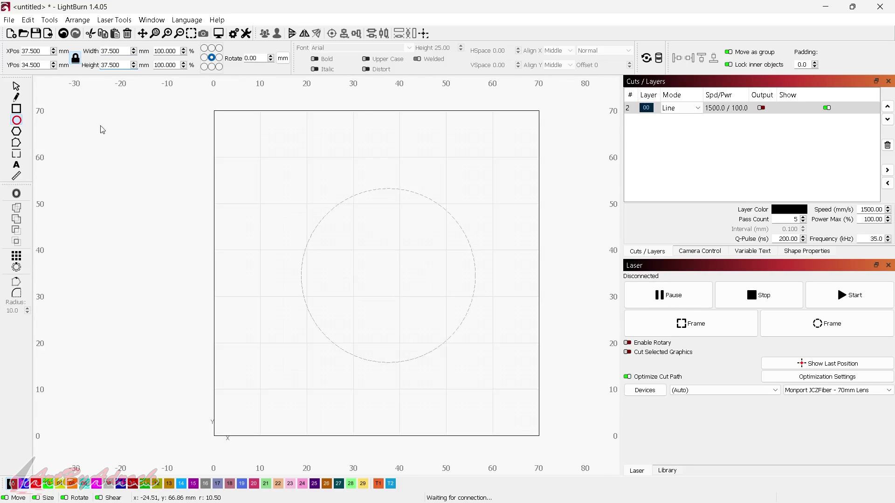
Step: Centre the circle in the work area and assign it to the T1 tool layer
left_click(16, 86)
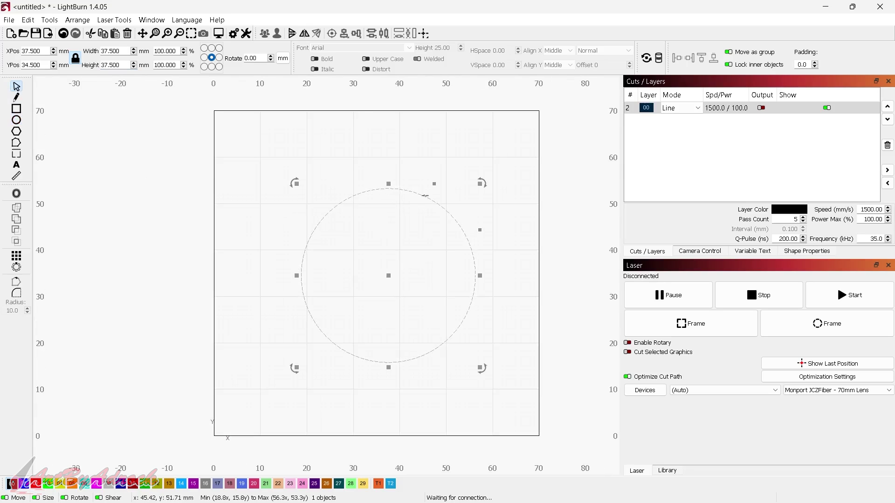
key("p")
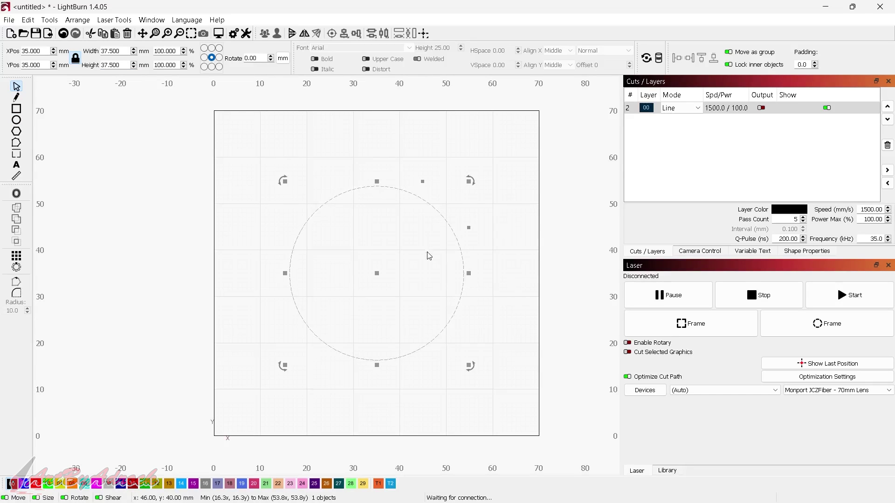
left_click(379, 485)
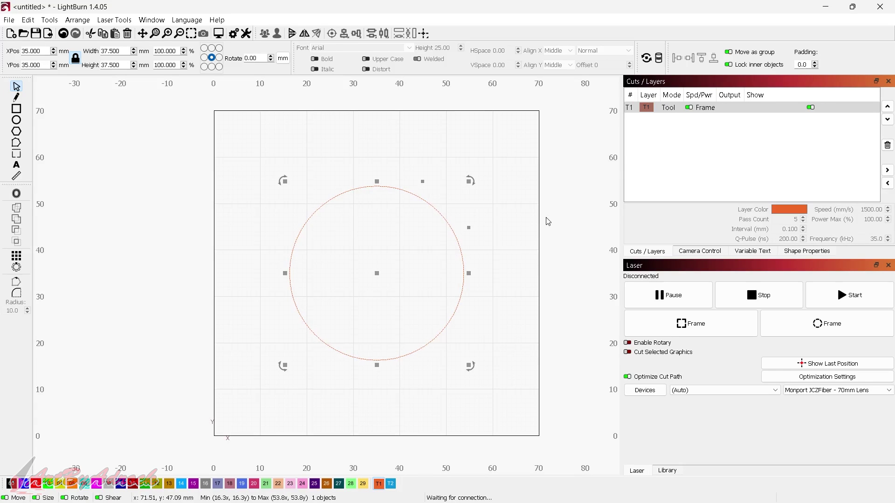
left_click(490, 211)
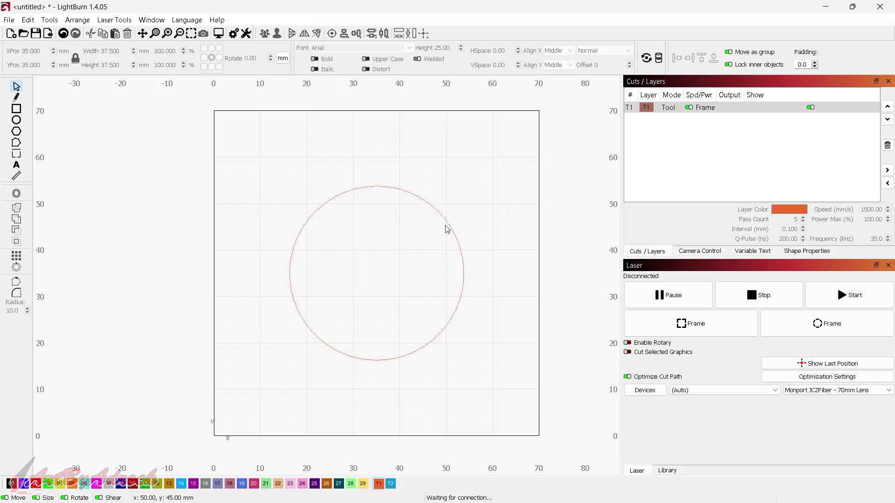
Step: Duplicate the T1 circle in place and assign the copy to the blue 01 layer
left_click(446, 223)
right_click(446, 225)
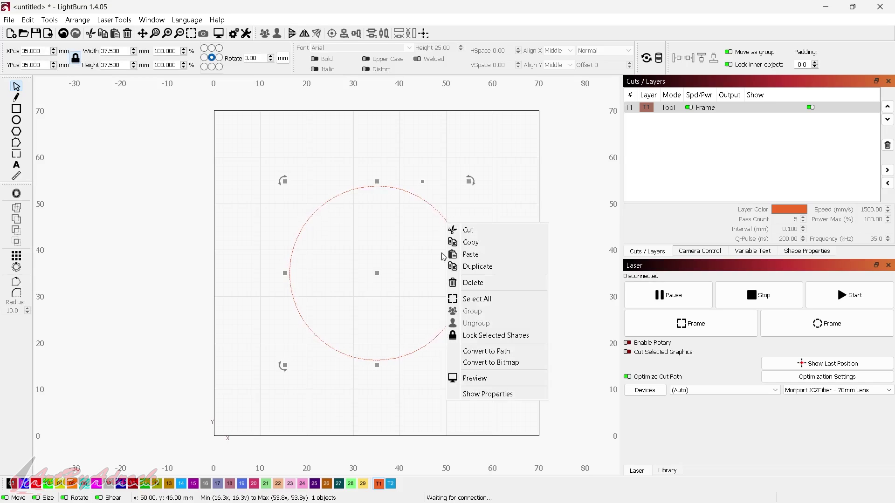
left_click(489, 270)
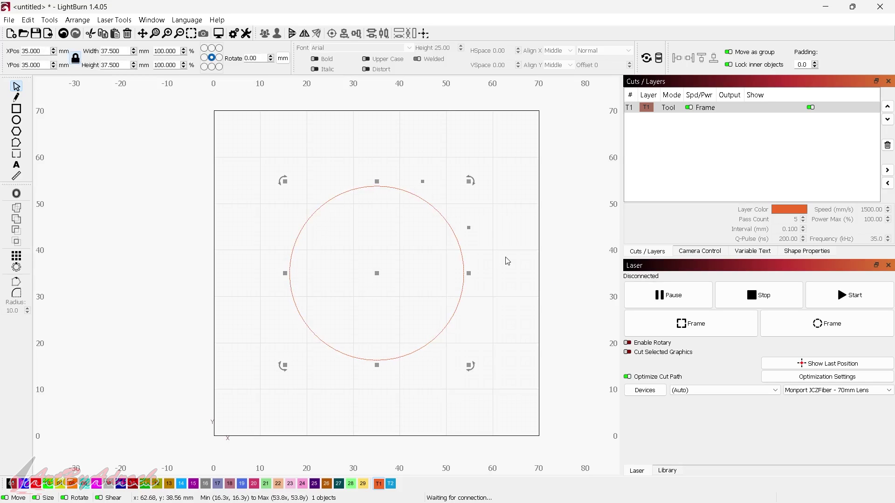
left_click(24, 485)
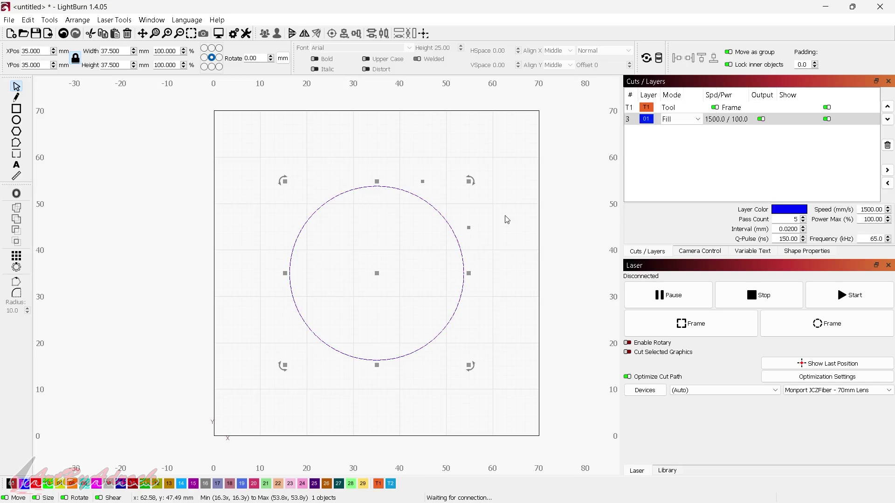
left_click(575, 320)
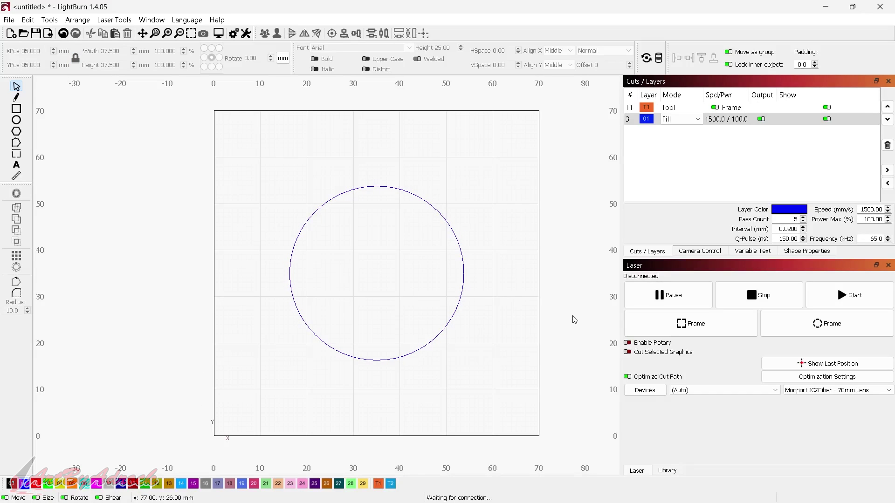
Step: Change the blue 01 layer's mode to Line
left_click(711, 121)
left_click(684, 119)
left_click(679, 135)
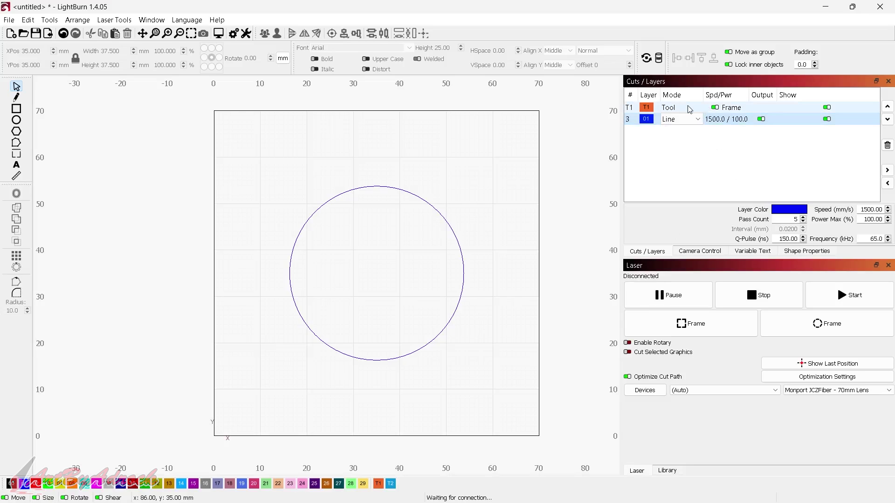
Step: Move the T1 tool layer below the 01 layer and turn off its visibility and framing
mouse_move(691, 112)
left_mouse_down()
mouse_move(689, 131)
mouse_move(694, 124)
left_mouse_up()
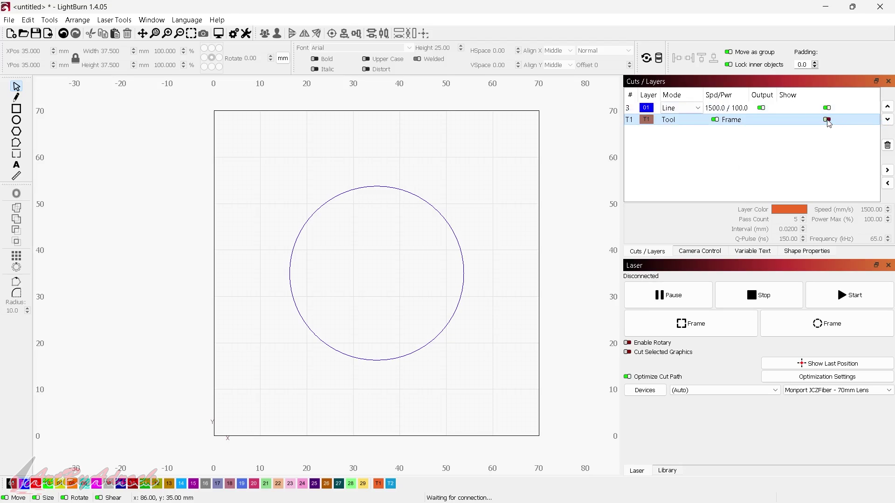
left_click(716, 120)
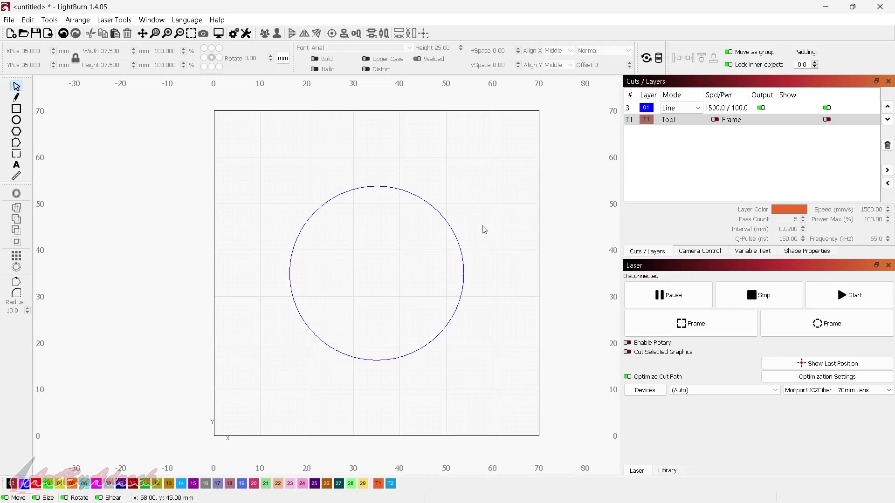
Step: Import YodaFront2.tif from the Yoda folder into the LightBurn project
left_click(222, 501)
left_click_drag(354, 365, 221, 303)
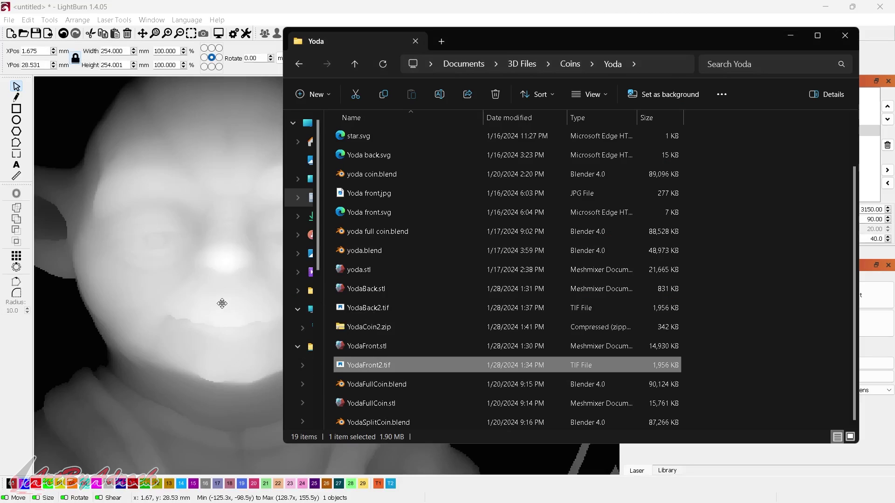
left_click(222, 209)
Step: Scale the Yoda image down proportionally to about 58 mm and centre it in the work area
scroll(312, 253, "down", 8)
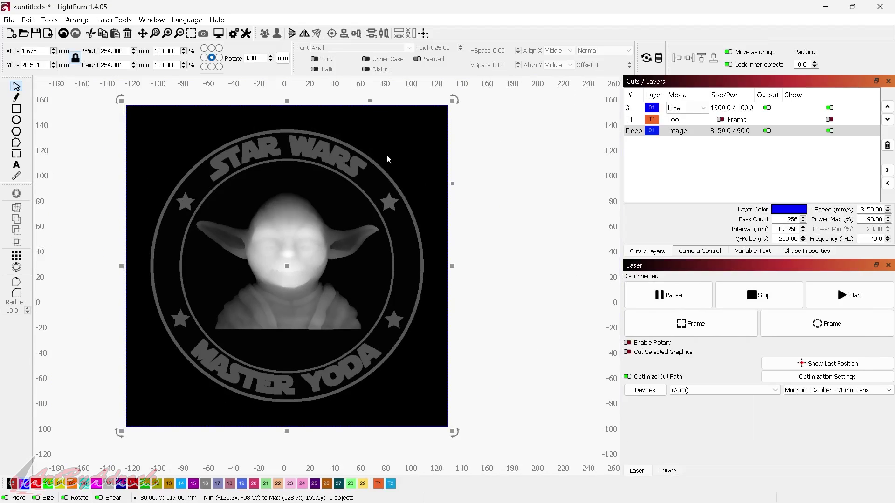
left_click_drag(452, 102, 204, 373)
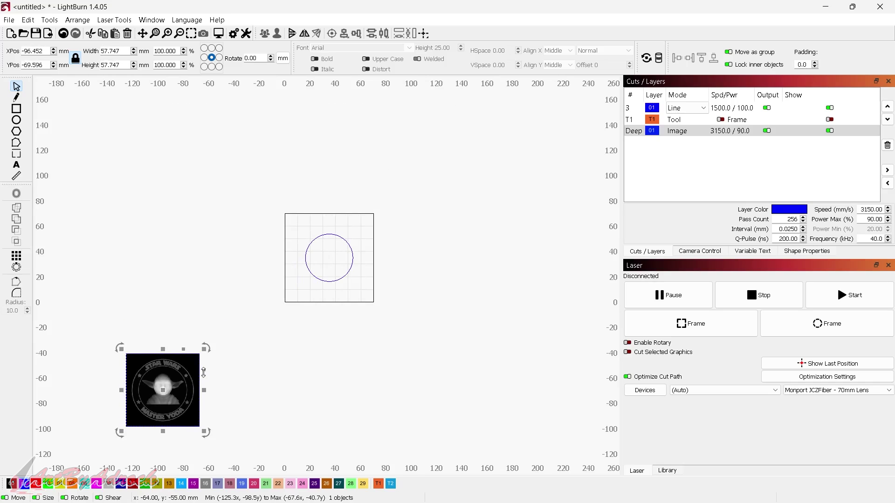
key("p")
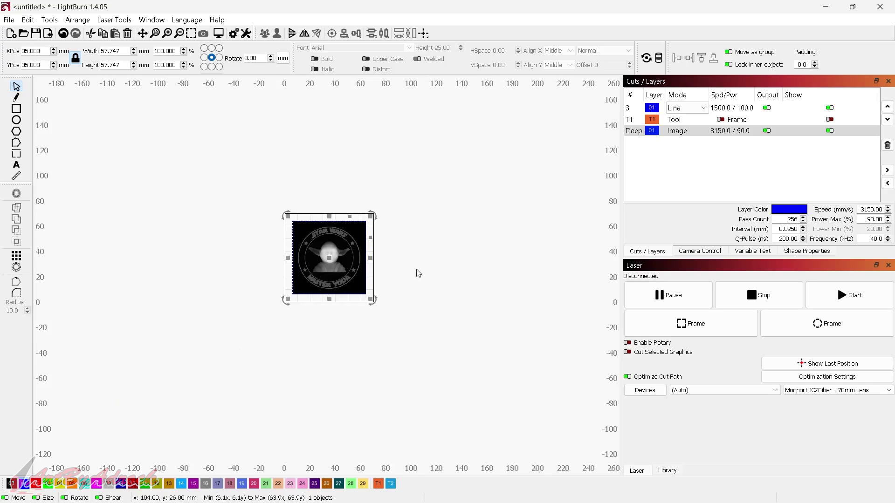
scroll(384, 277, "up", 5)
left_click_drag(382, 278, 510, 316)
scroll(510, 316, "up", 1)
Step: Turn off the Image layer's output and shrink the Yoda image about its centre to about 44 mm
left_click(768, 133)
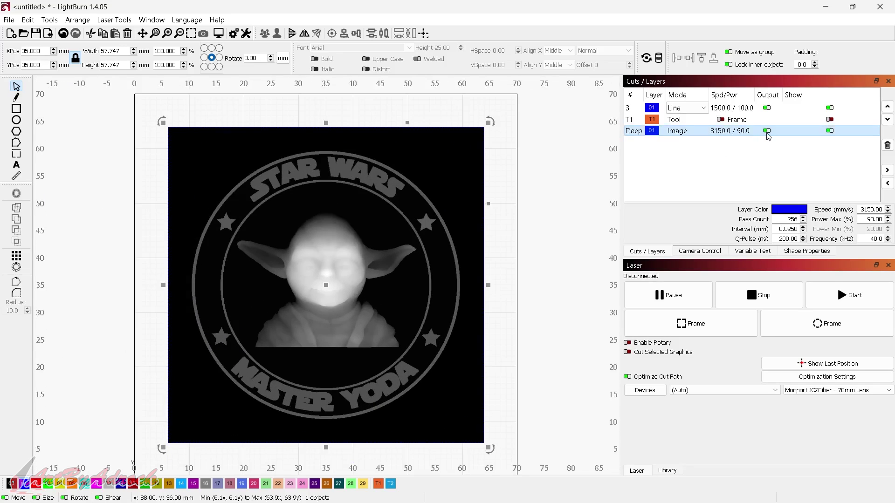
left_click(767, 131)
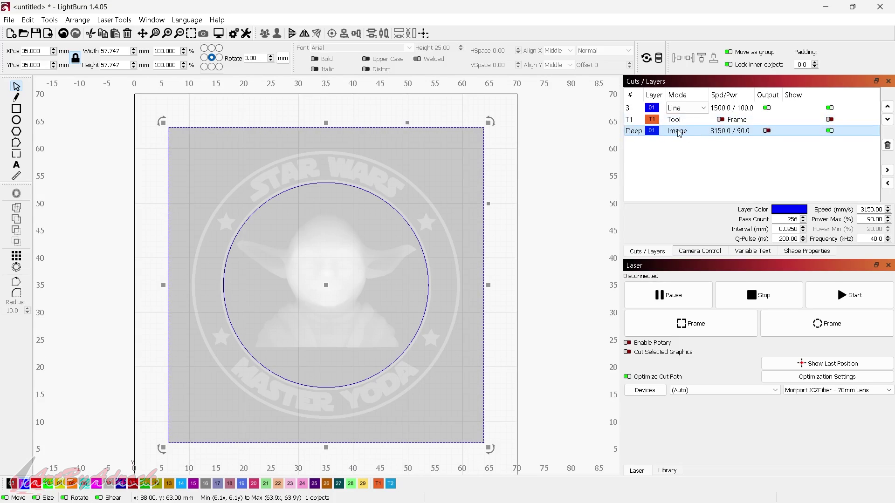
left_click_drag(489, 122, 455, 276)
scroll(410, 244, "up", 6)
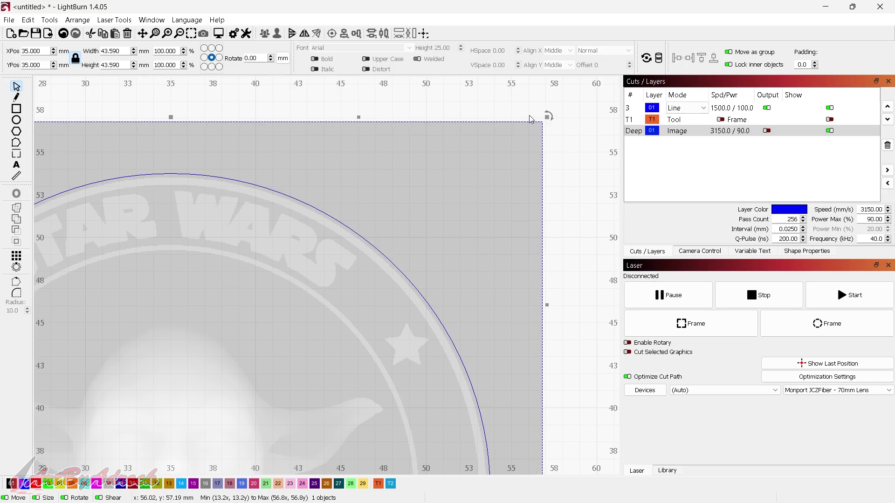
Step: Enlarge the Yoda image about its centre to about 45.3 mm, fitting the inner edge of its outer ring to the blue circle
left_click_drag(548, 117, 566, 108)
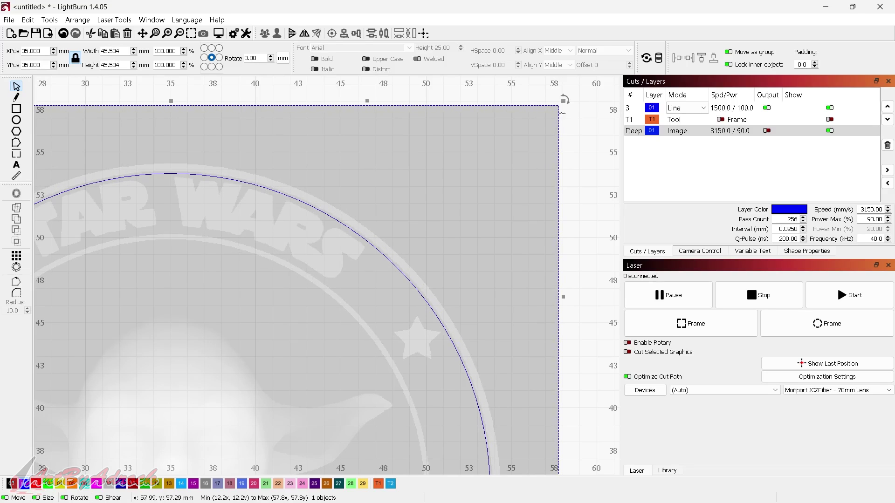
scroll(351, 245, "down", 3)
scroll(444, 237, "up", 6)
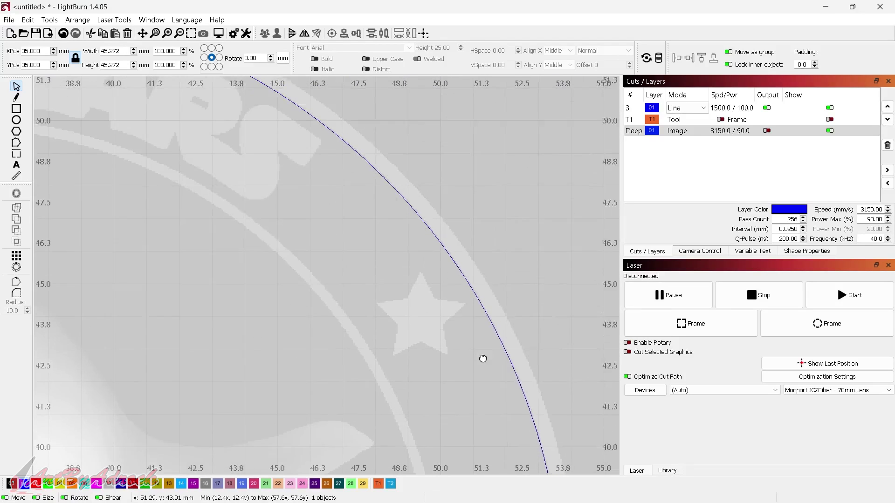
scroll(394, 215, "up", 6)
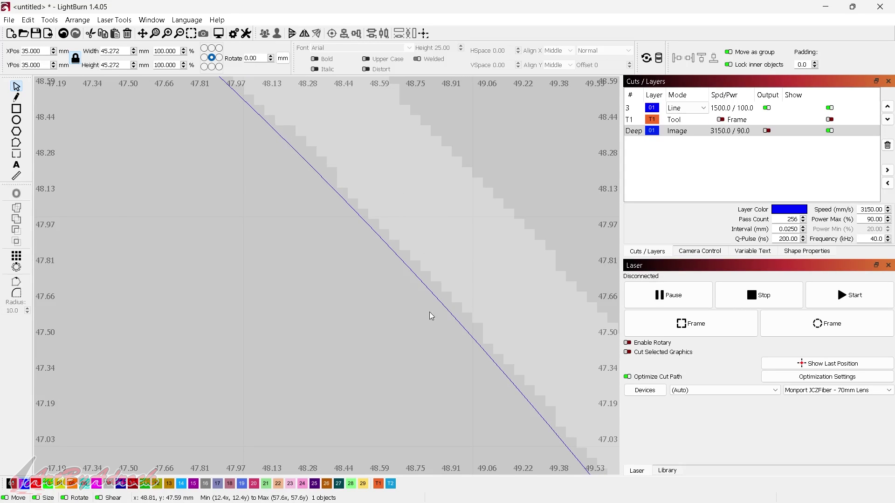
scroll(423, 312, "down", 10)
left_click_drag(296, 372, 514, 199)
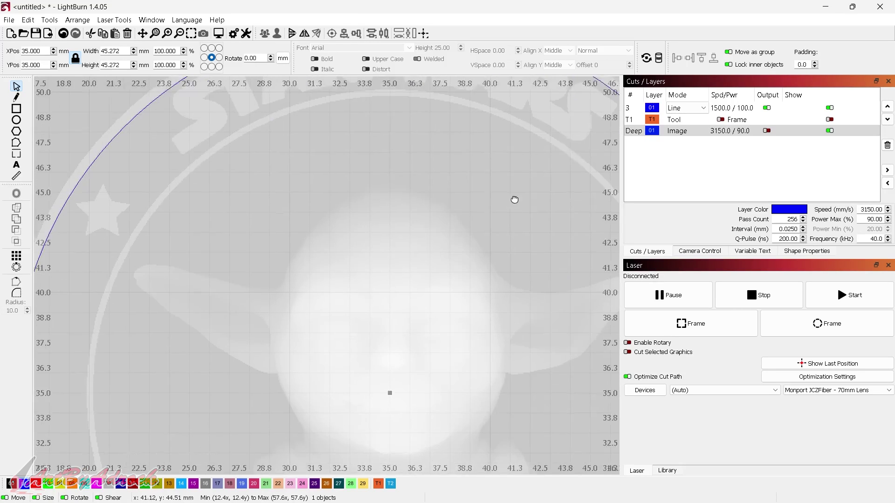
Step: Check up close how the inner edge of the Yoda image's outer ring fits the blue circle
left_click_drag(242, 374, 426, 164)
left_click_drag(273, 330, 332, 243)
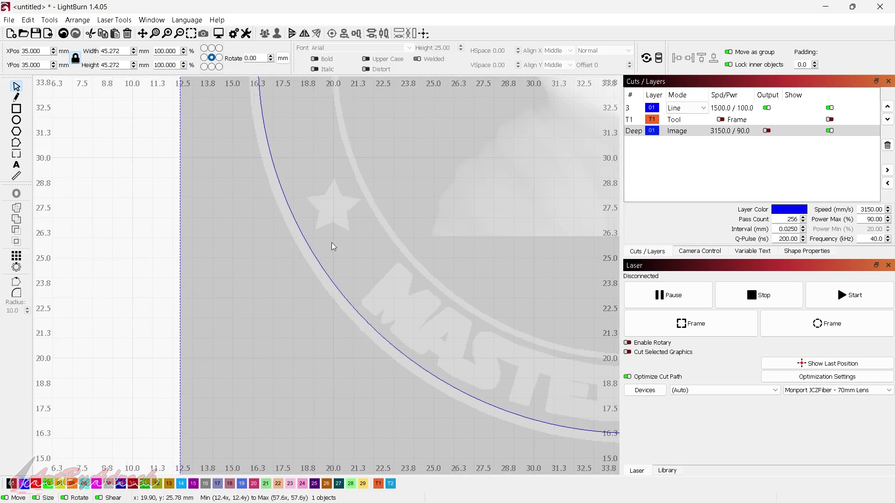
scroll(331, 243, "up", 10)
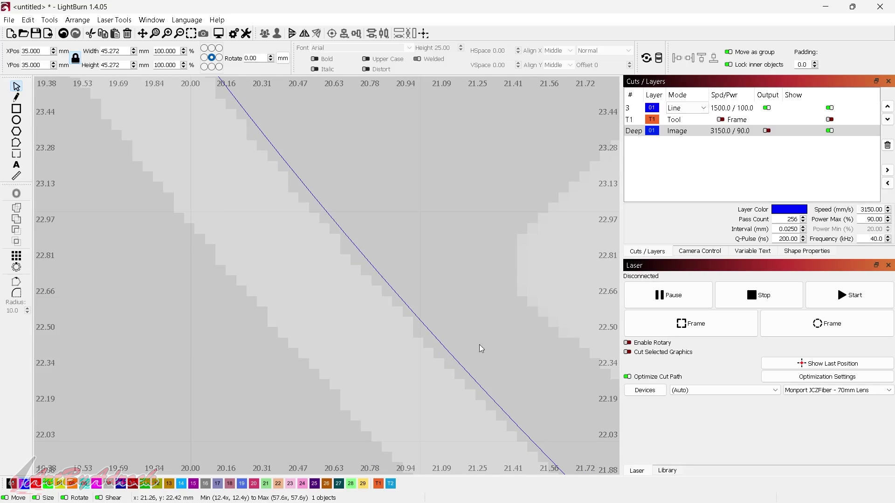
scroll(494, 279, "down", 8)
left_click_drag(540, 194, 437, 243)
scroll(438, 243, "down", 5)
left_click_drag(513, 240, 400, 239)
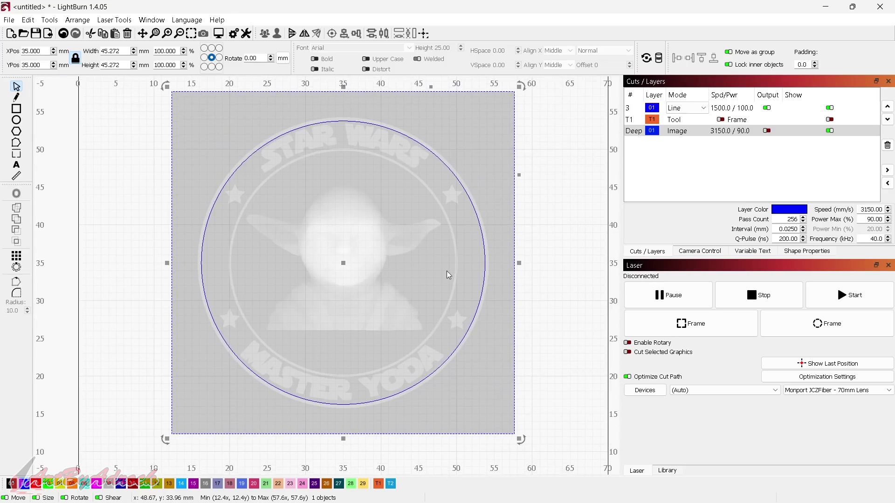
left_click(546, 231)
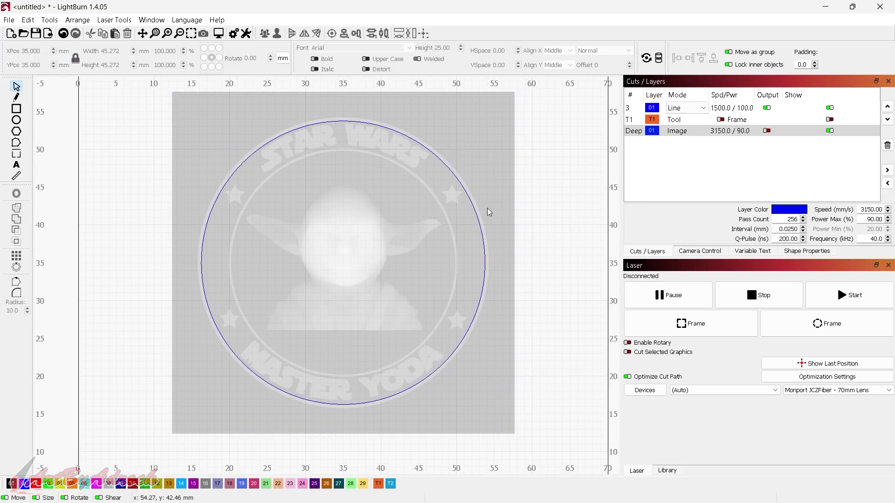
Step: Select the blue coin circle together with the Yoda image and apply the circle as a mask to the image
left_click(722, 110)
left_click(718, 135)
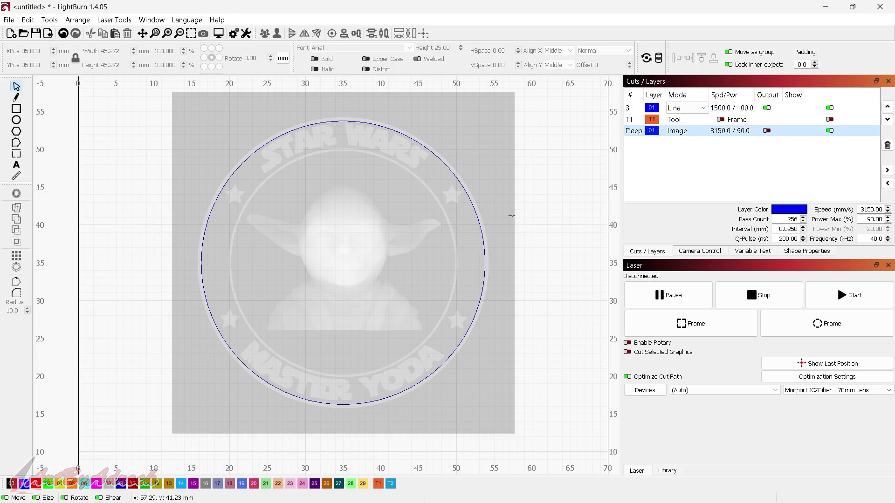
left_click(478, 218)
left_click(830, 130)
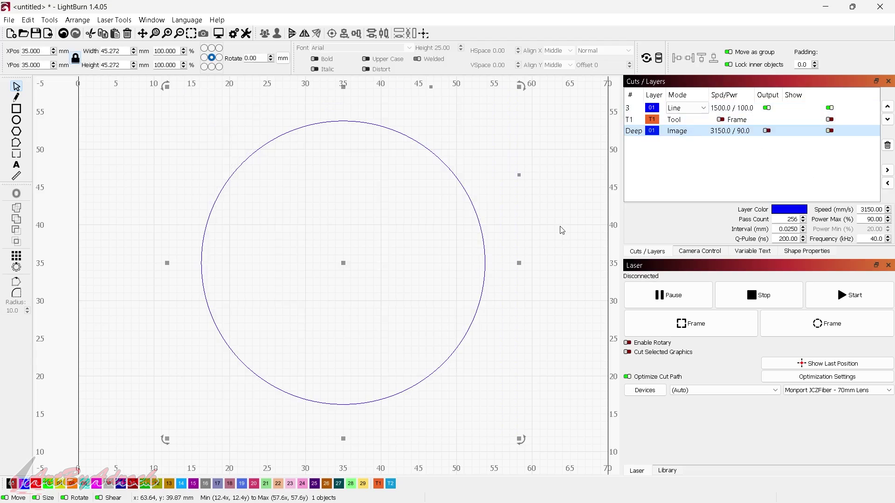
left_click(574, 211)
left_click(480, 224)
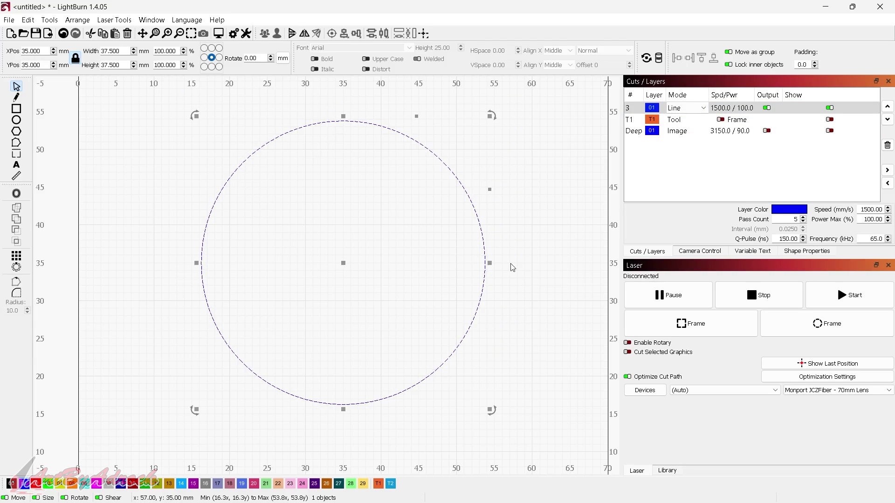
left_click(830, 131)
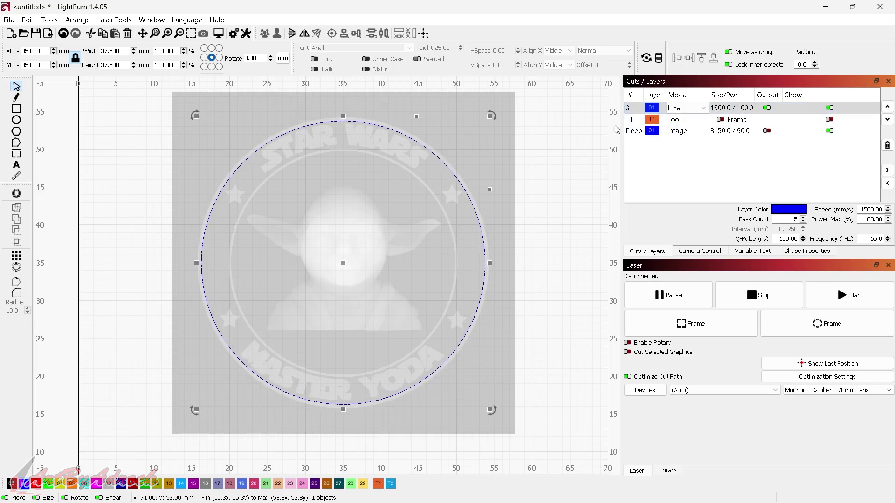
left_click(502, 132, "shift")
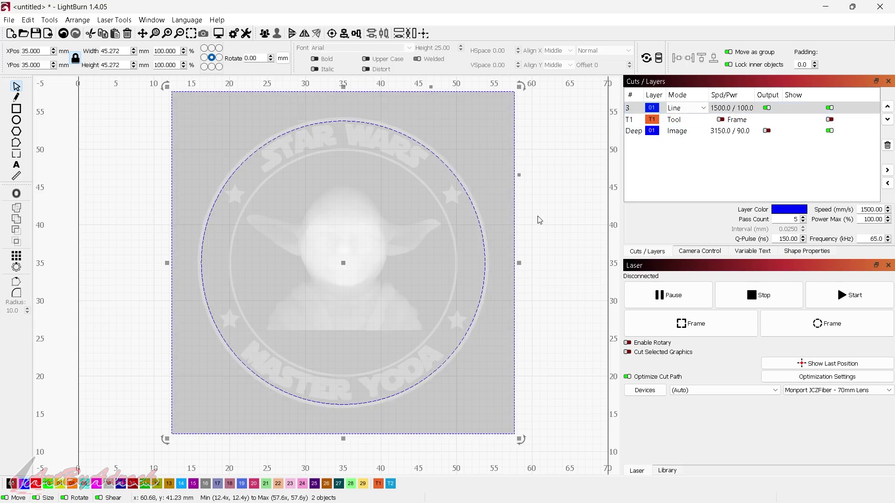
right_click(481, 251)
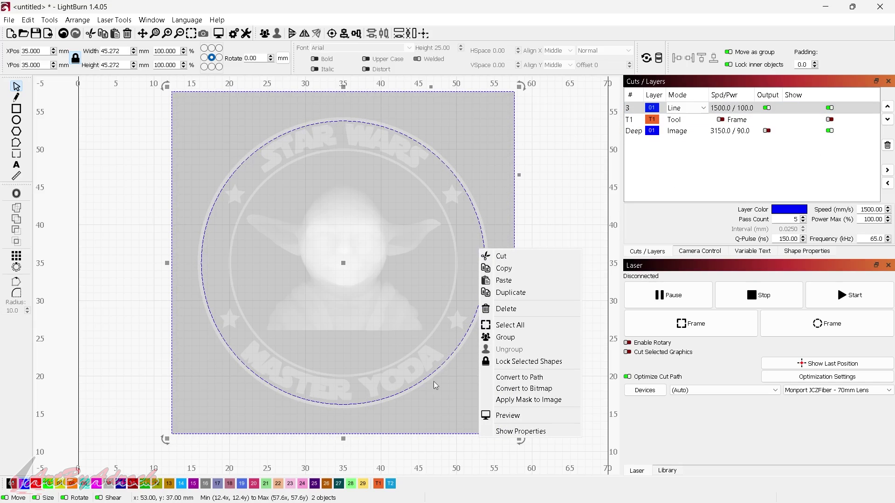
left_click(528, 400)
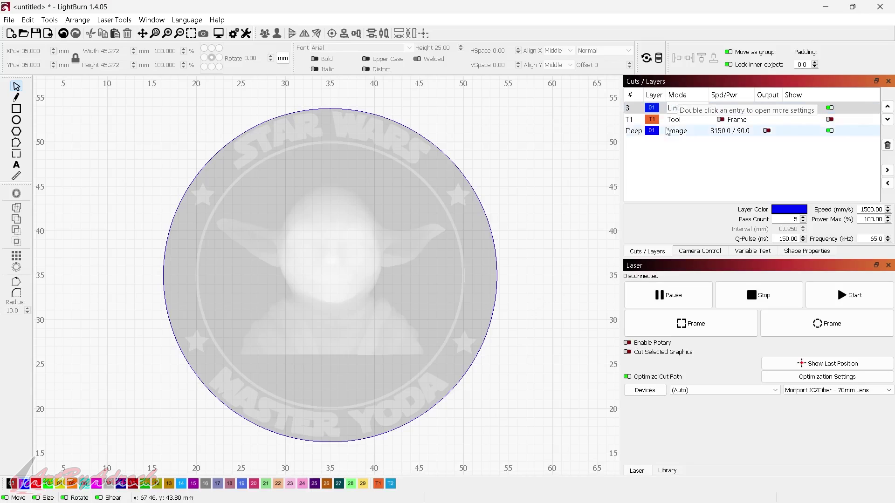
Step: Reorder the layers so the Image layer sits directly above the T1 tool layer
left_click(696, 106)
left_click(696, 106)
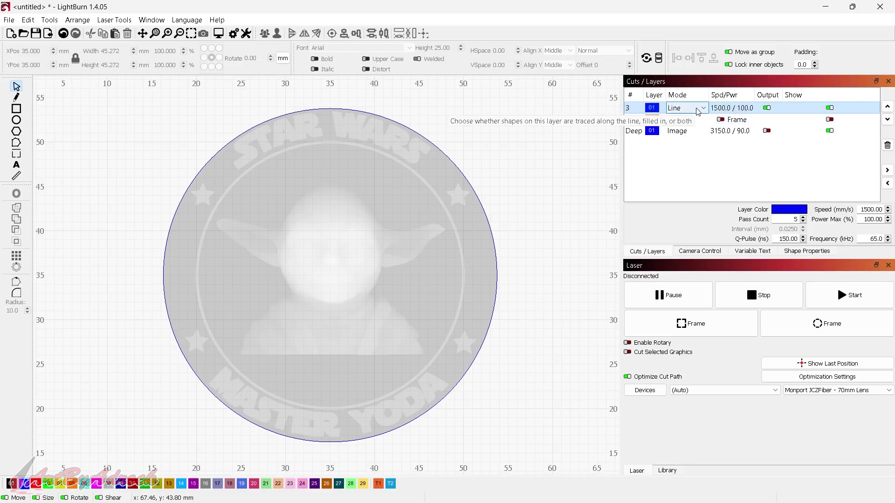
left_click(689, 131)
left_click_drag(689, 131, 686, 117)
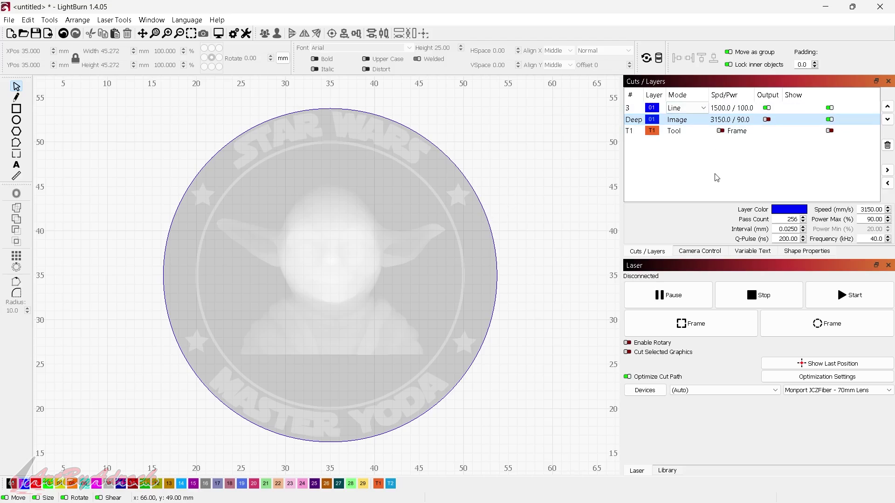
Step: Duplicate the 37.5 mm circle in place onto the red 02 layer, set that layer to Line mode and hide it
left_click(729, 111)
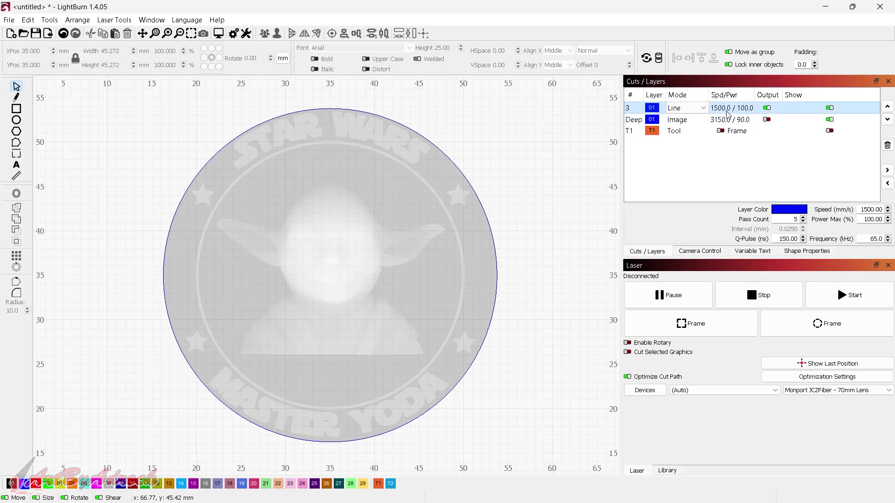
left_click(830, 119)
left_click(494, 221)
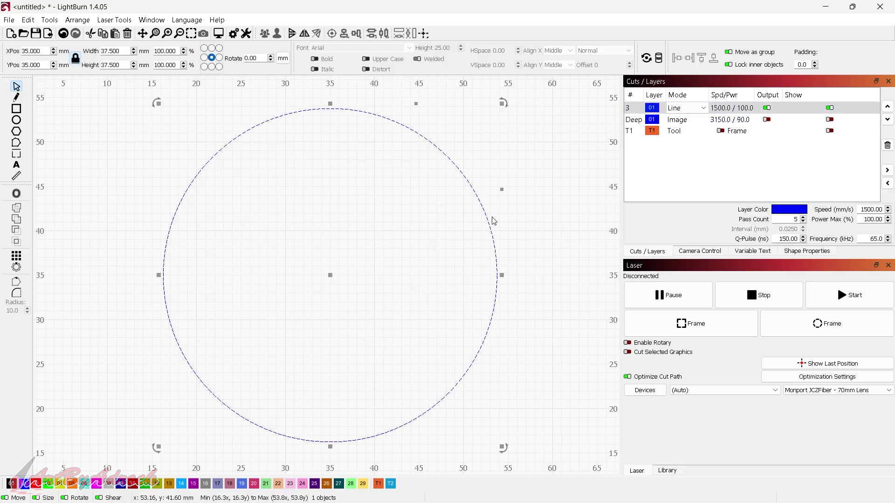
right_click(484, 217)
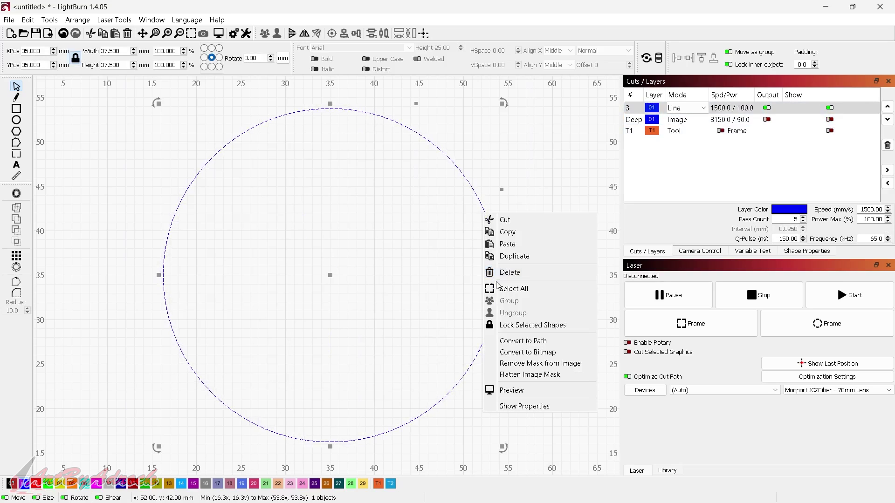
left_click(520, 258)
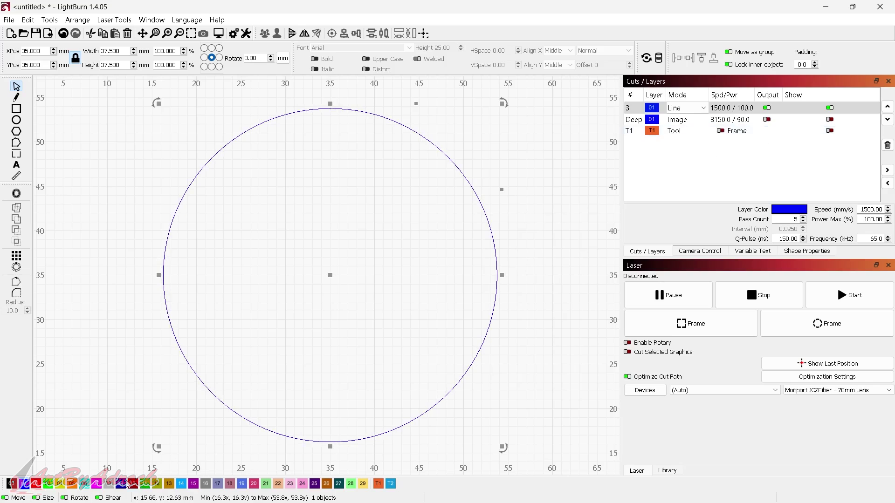
left_click(36, 484)
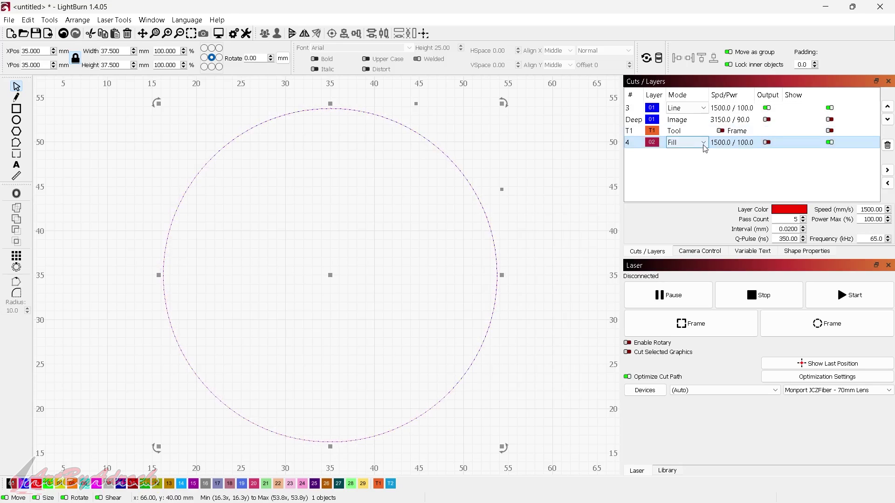
left_click(688, 142)
left_click(683, 152)
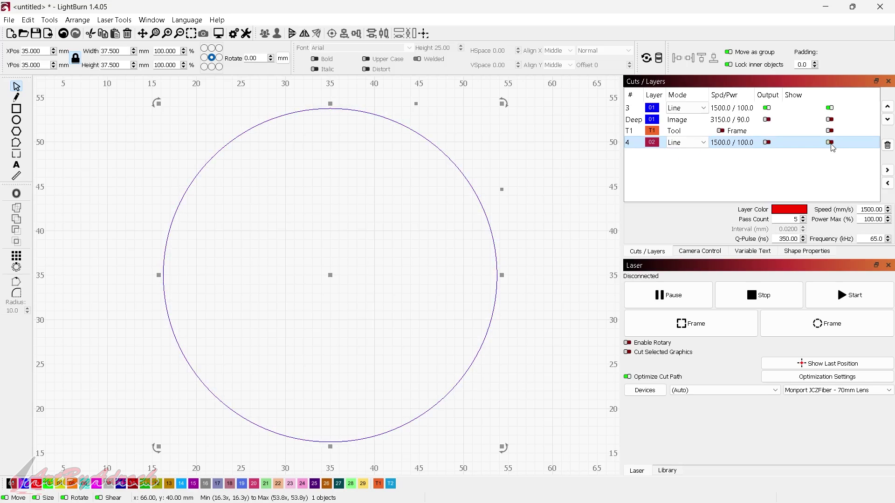
Step: Turn on output and display for the Image layer, and flatten the circular mask into the Yoda image
left_click(767, 119)
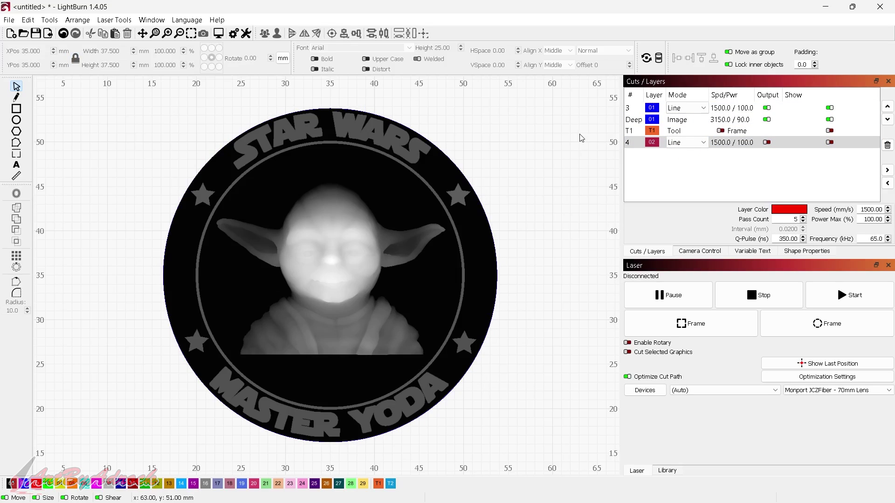
left_click_drag(421, 281, 421, 281)
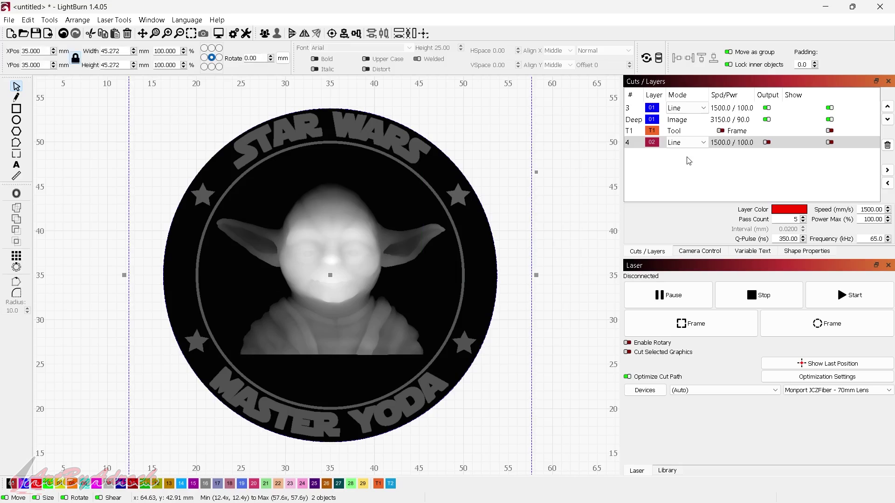
left_click(830, 120)
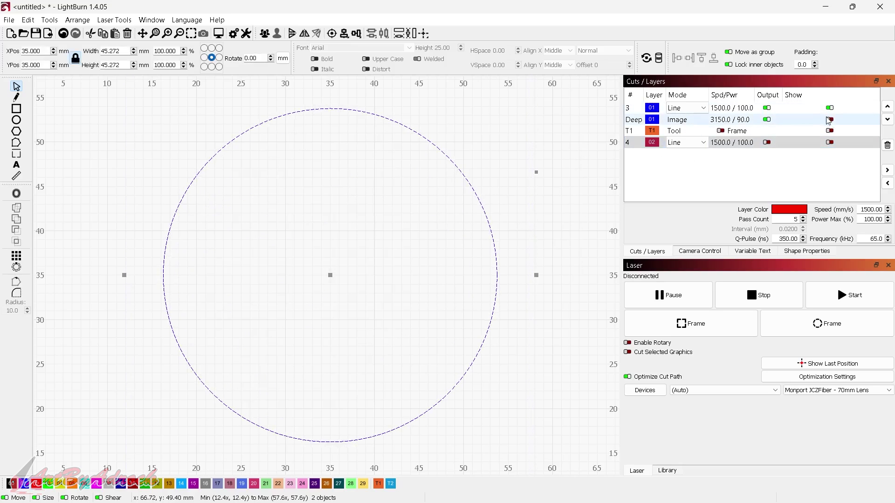
left_click(830, 120)
right_click(426, 235)
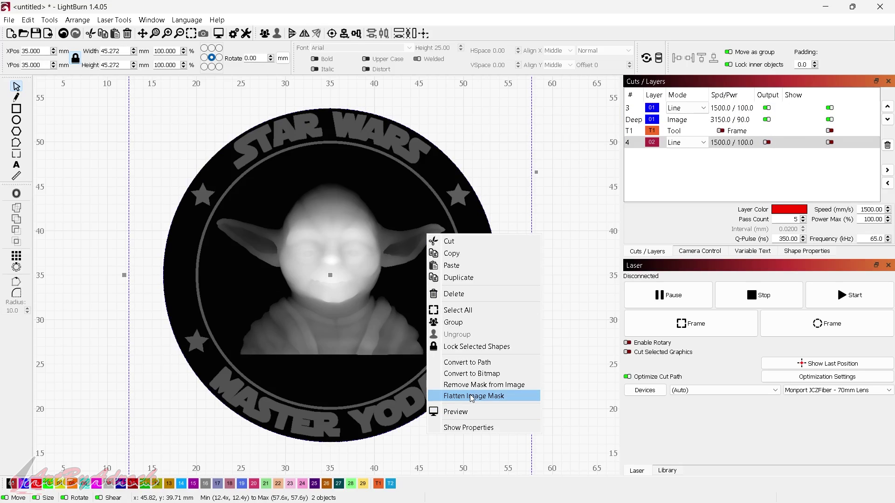
left_click(455, 399)
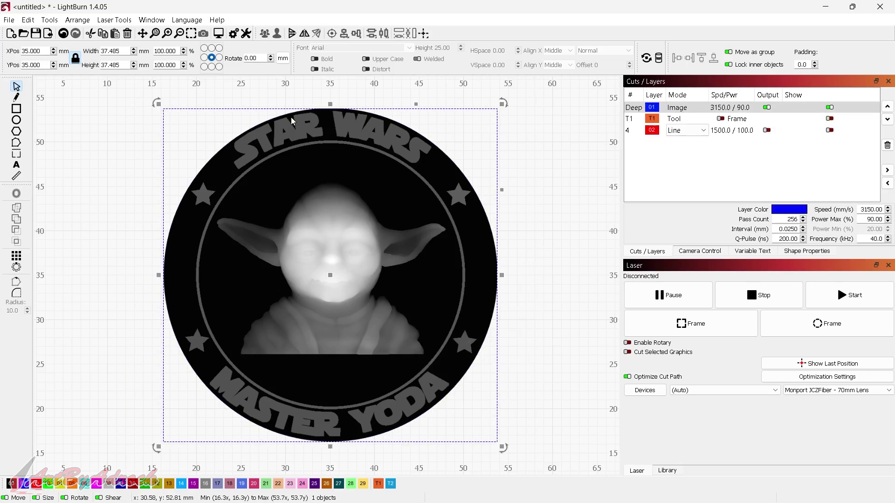
Step: Move the red Line layer above the T1 tool layer and hide the Yoda Image layer
left_click(830, 107)
left_click(830, 107)
left_click(568, 217)
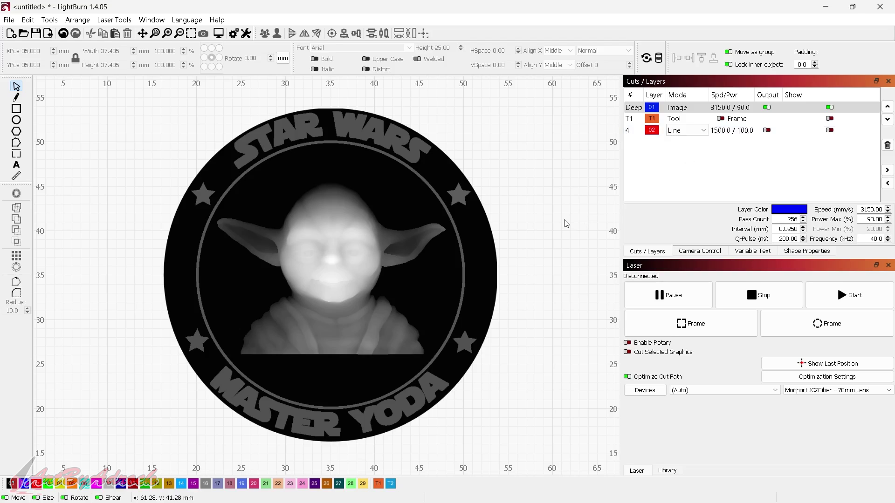
left_click_drag(724, 134, 724, 118)
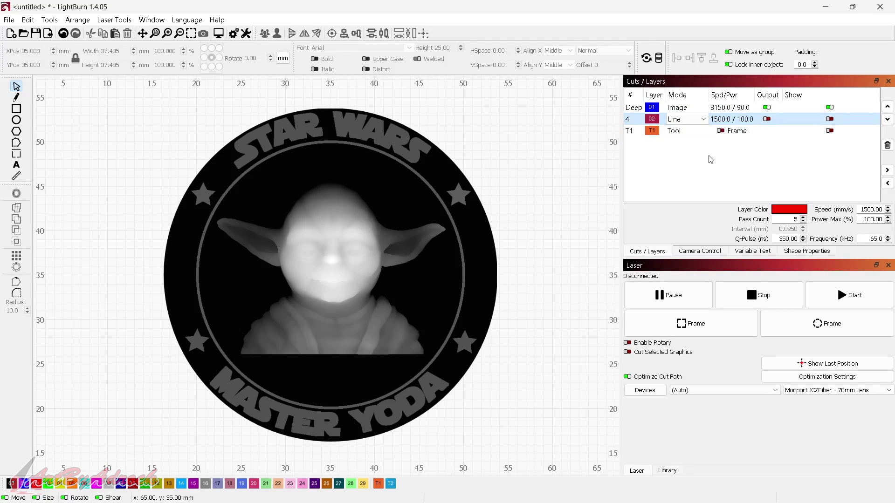
left_click(830, 107)
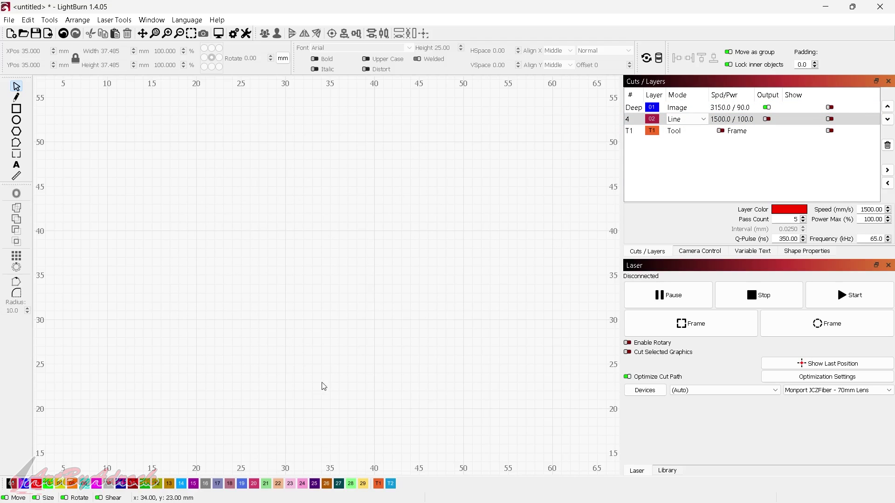
Step: Import the "Luminous Beings We Are, Not This Crude Matter" emblem image and centre it at X 35, Y 35 mm
key("alt+Tab")
left_click_drag(359, 310, 198, 285)
scroll(335, 275, "down", 8)
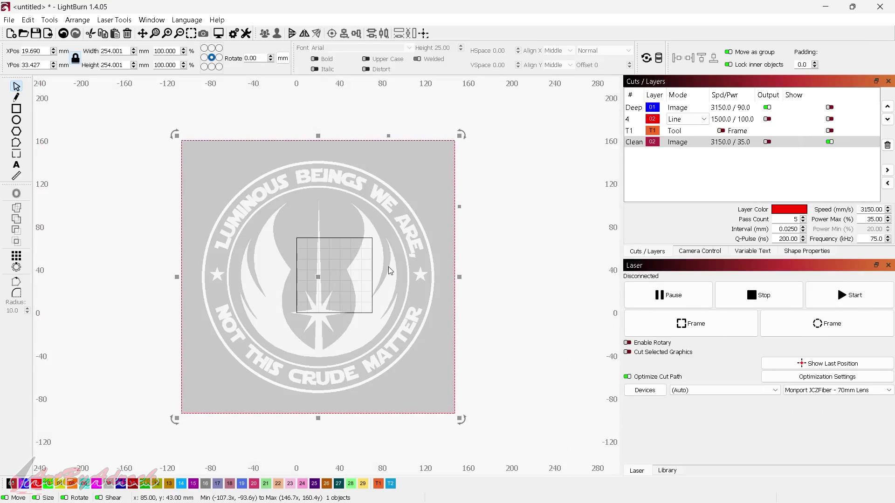
left_click_drag(431, 262, 447, 259)
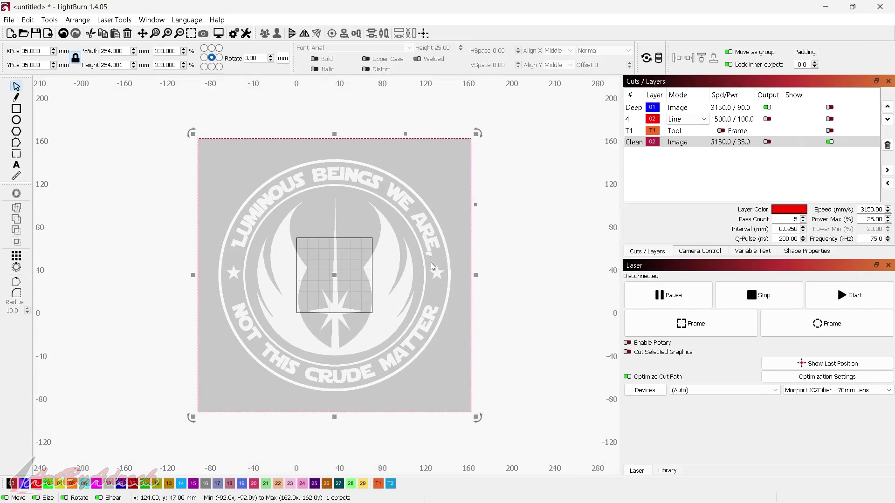
Step: Shrink the emblem image about its centre to about 50.4 mm and show the red Line layer's circle
left_click_drag(476, 134, 368, 237)
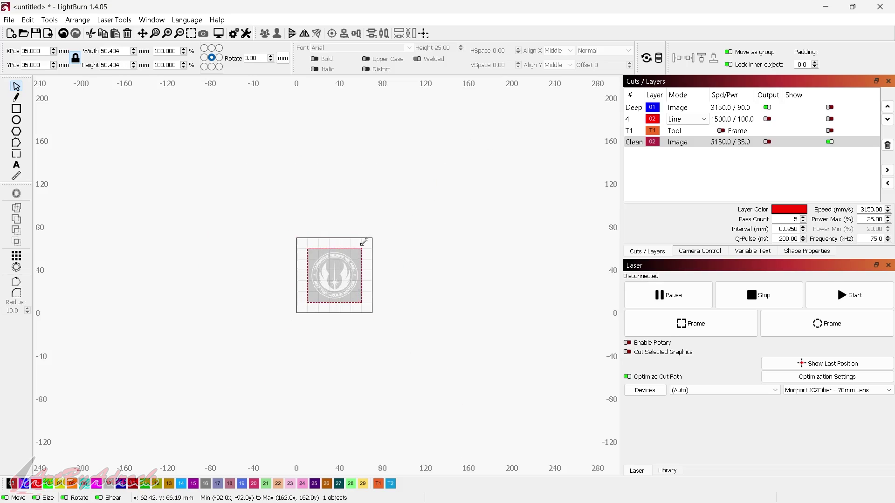
scroll(401, 281, "up", 5)
left_click_drag(323, 267, 496, 230)
left_click(830, 119)
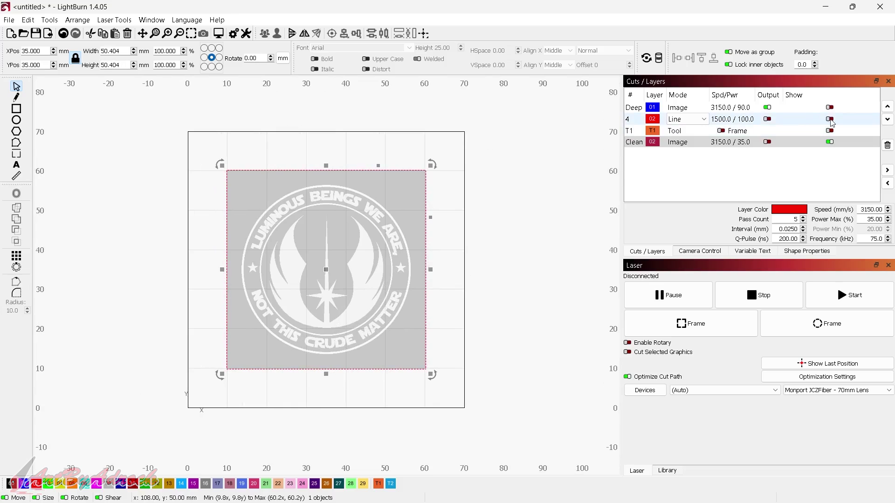
Step: Resize the emblem image about its centre to about 45.3 mm, fitting its outer ring's inner edge to the red circle
scroll(448, 275, "up", 6)
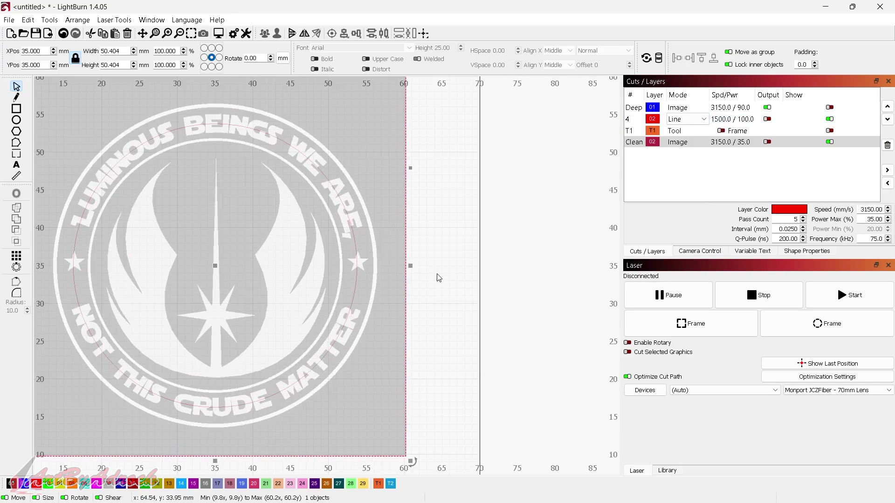
scroll(554, 238, "up", 2)
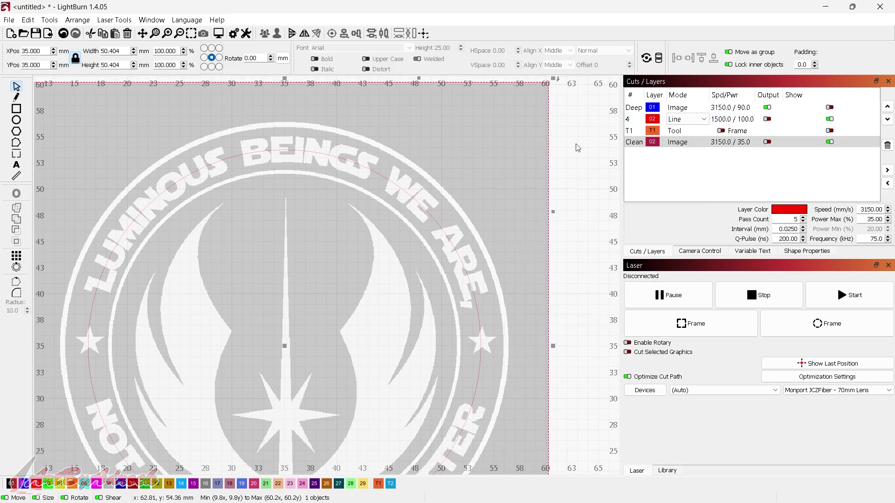
scroll(573, 170, "up", 2)
left_click_drag(538, 111, 509, 138)
scroll(440, 222, "up", 8)
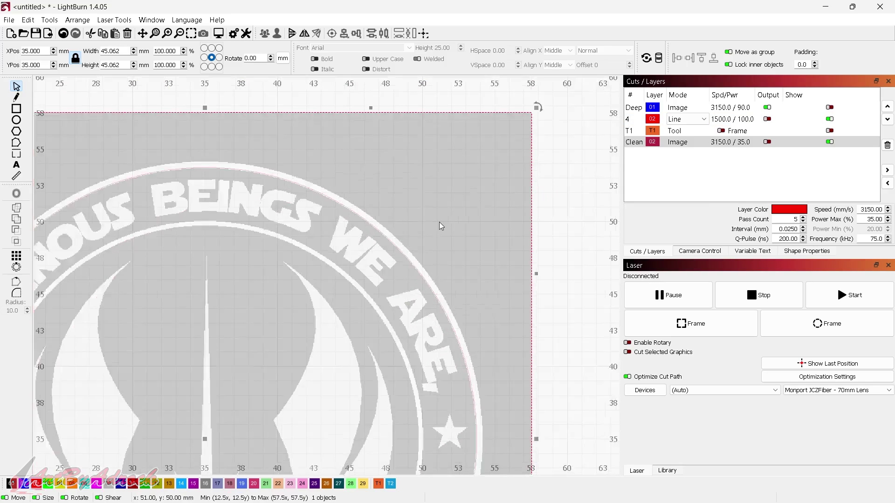
left_click_drag(520, 139, 411, 249)
scroll(466, 192, "down", 2)
scroll(435, 214, "up", 9)
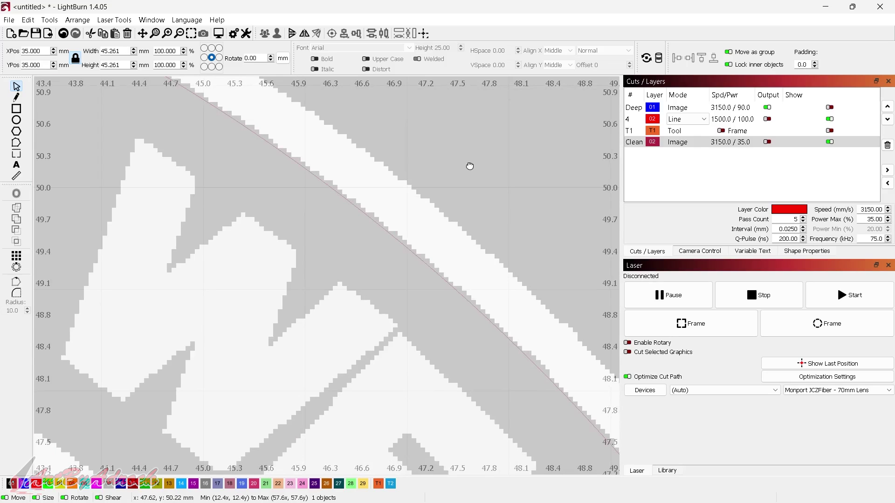
Step: Move the Clean image layer above the T1 tool layer in the layer order
scroll(433, 207, "down", 15)
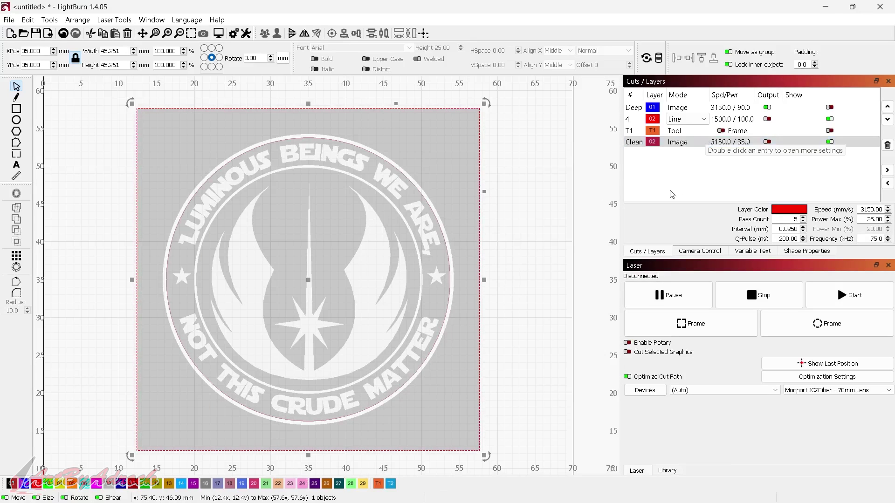
left_click(704, 143)
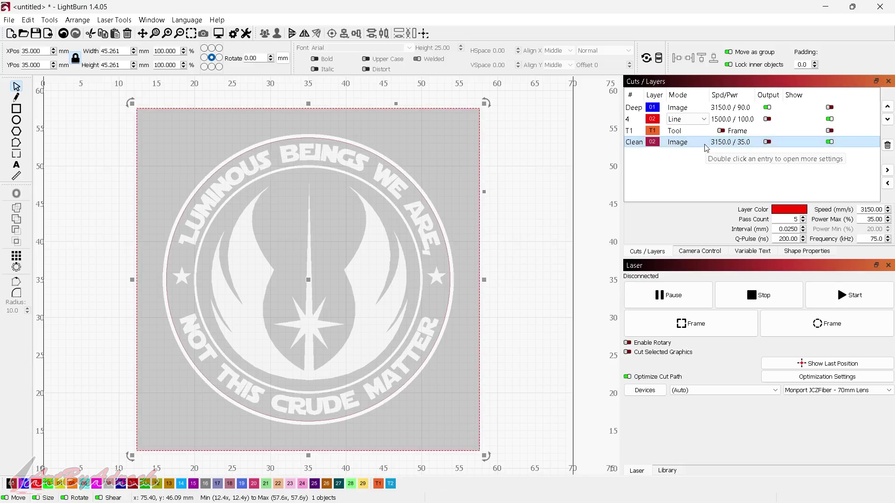
left_click_drag(705, 143, 706, 132)
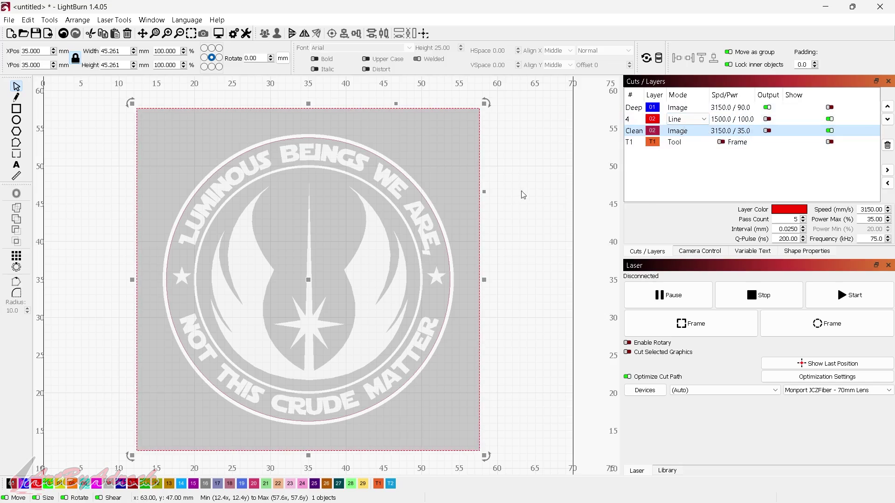
Step: Temporarily hide the Clean image layer to inspect the red mask circle on its own, and show the image again
left_click(831, 131)
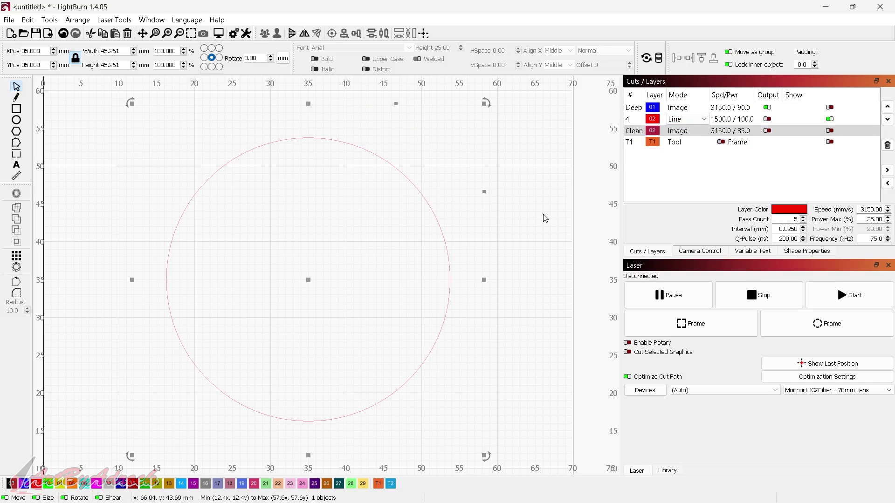
left_click(516, 248)
left_click(446, 244)
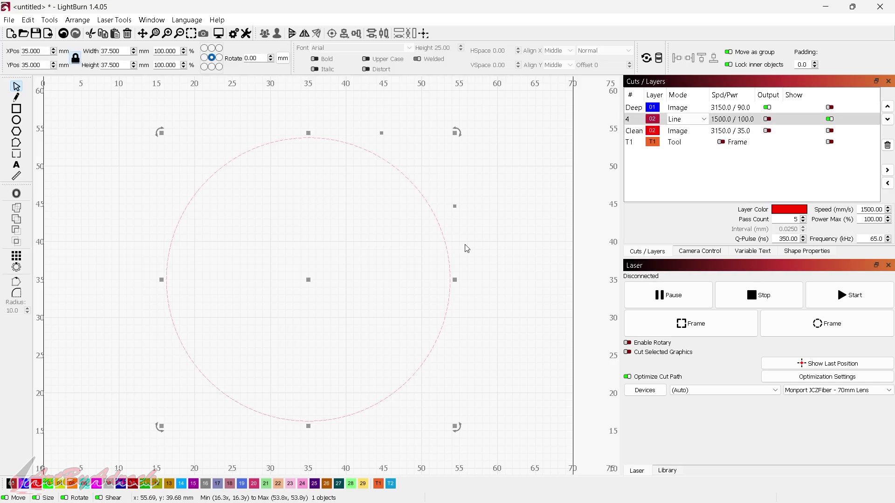
scroll(517, 242, "up", 3)
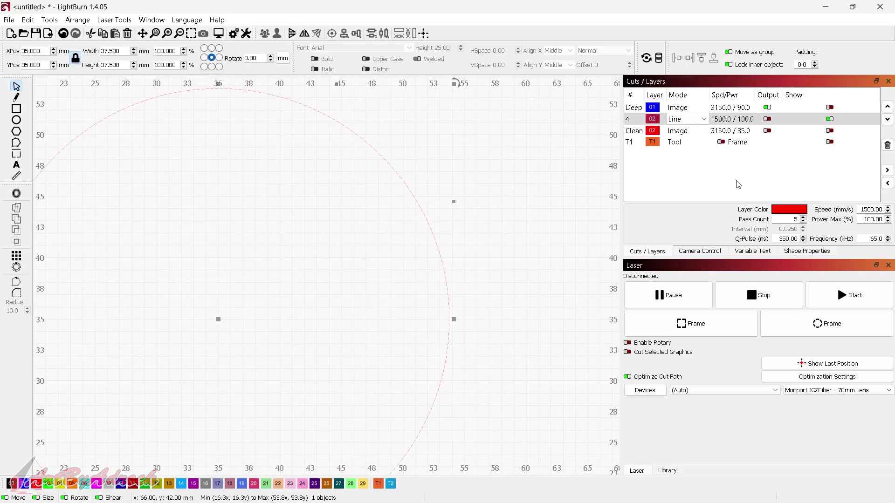
left_click(830, 131)
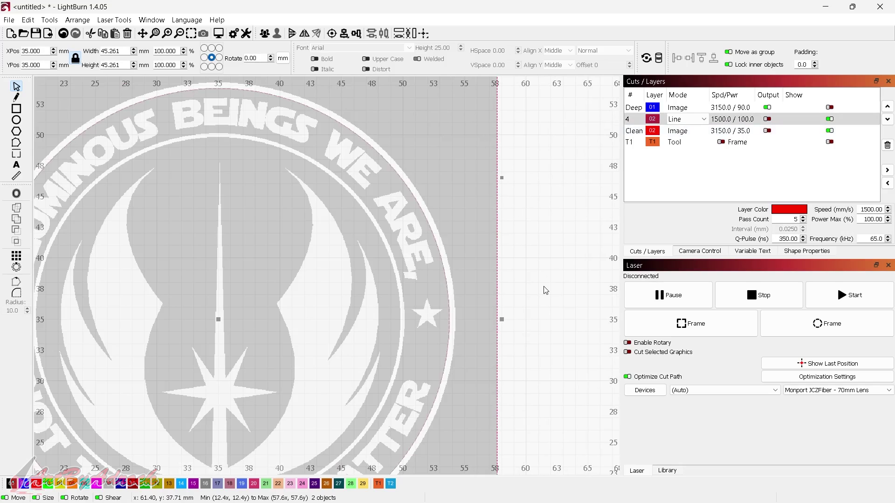
Step: Select the emblem image with the red circle, apply the circle as a mask to the image and flatten the image mask
key("ctrl+a")
scroll(545, 289, "down", 1)
right_click(392, 273)
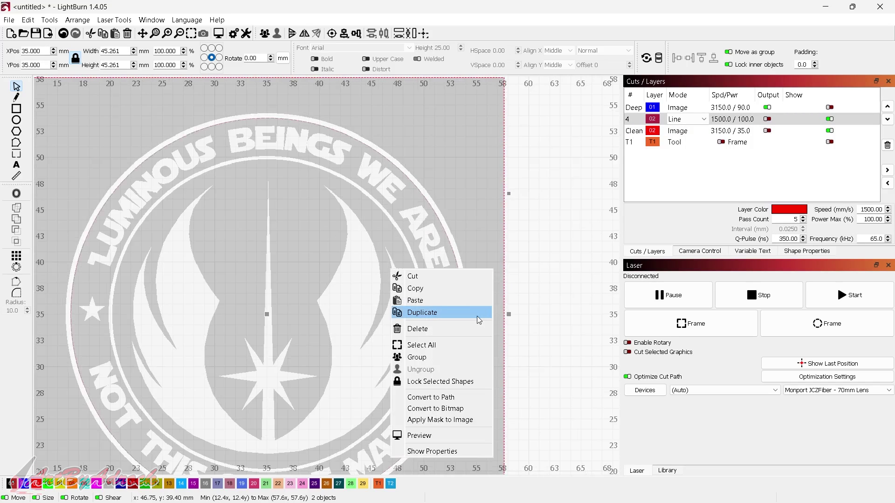
left_click(464, 421)
scroll(427, 309, "up", 1)
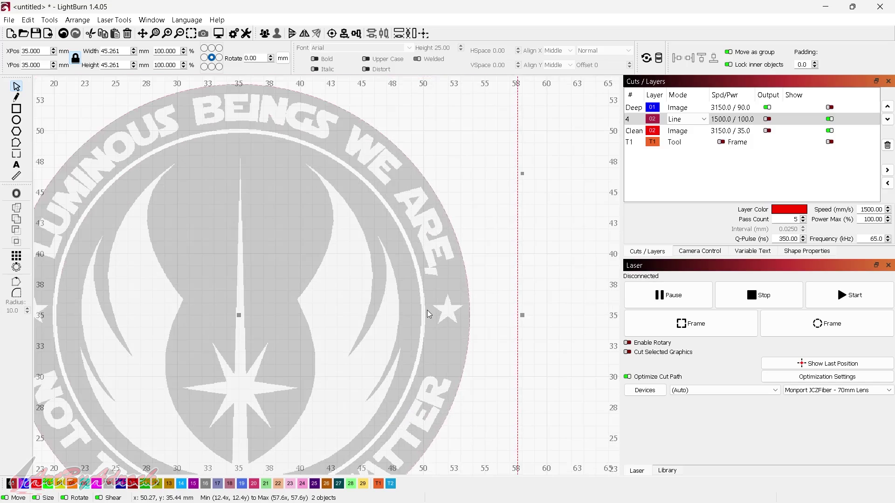
right_click(419, 306)
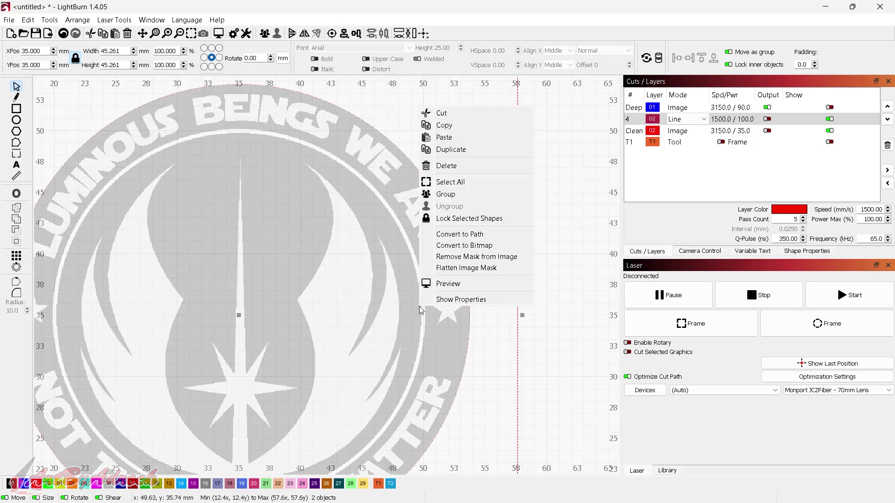
left_click(462, 269)
scroll(401, 282, "down", 2)
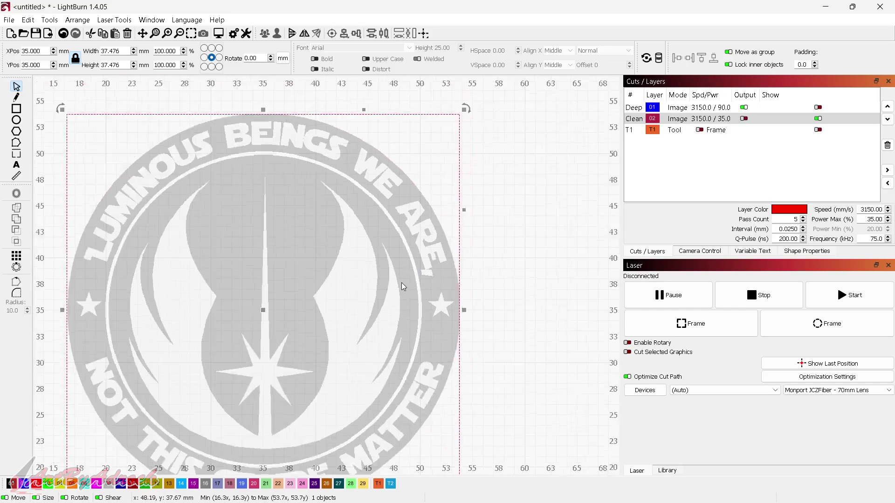
Step: Enable output for the Clean layer and make the Deep, Clean and T1 layers all visible
left_click(744, 119)
left_click(818, 119)
left_click(818, 108)
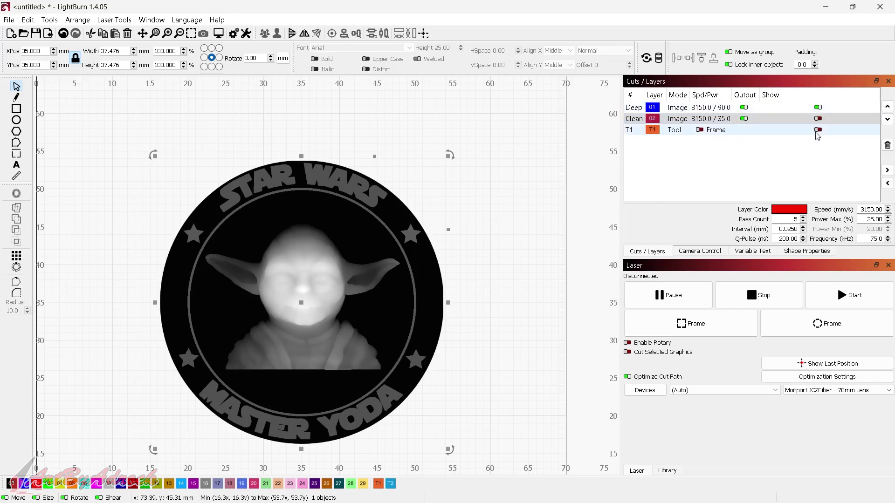
left_click(818, 108)
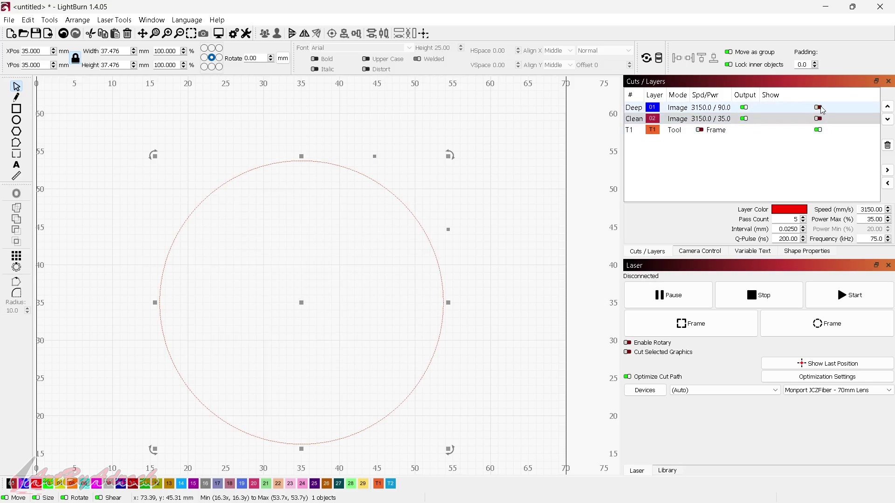
left_click(818, 119)
left_click(818, 108)
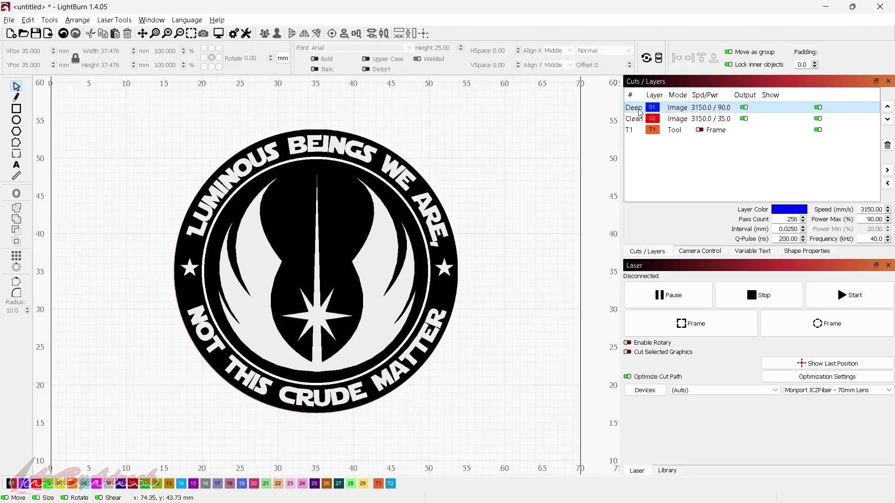
Step: Compare the Yoda front image with the emblem back image by toggling the Clean layer's visibility
left_click(819, 119)
left_click(819, 120)
left_click(819, 119)
left_click(820, 119)
Step: Rename the blue Deep layer to Front and the red Clean layer to Back in the cut settings
double_click(687, 114)
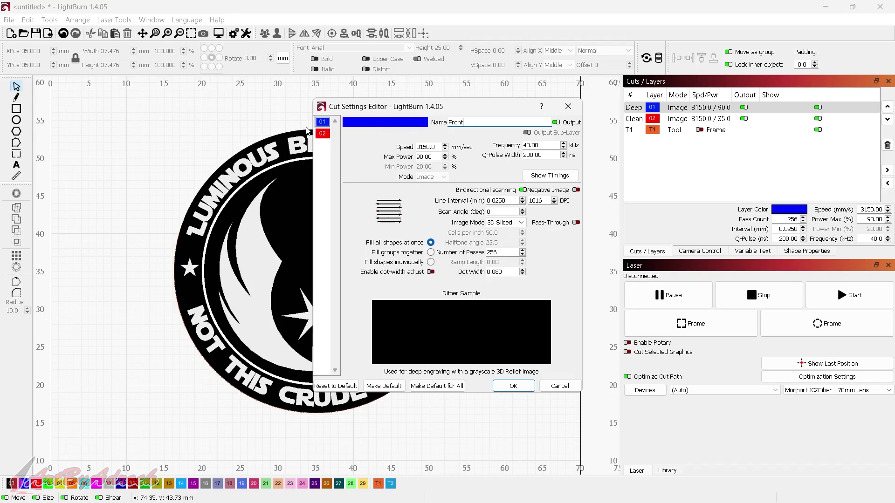
left_click(323, 134)
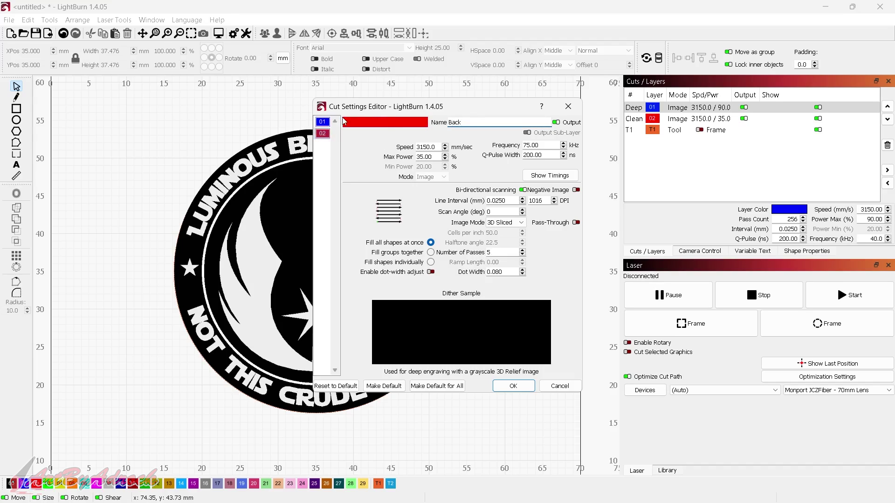
Step: Set the Front layer's speed to 1500 mm/sec and frequency to 42 kHz, with 3D Sliced as the image mode
left_click(322, 122)
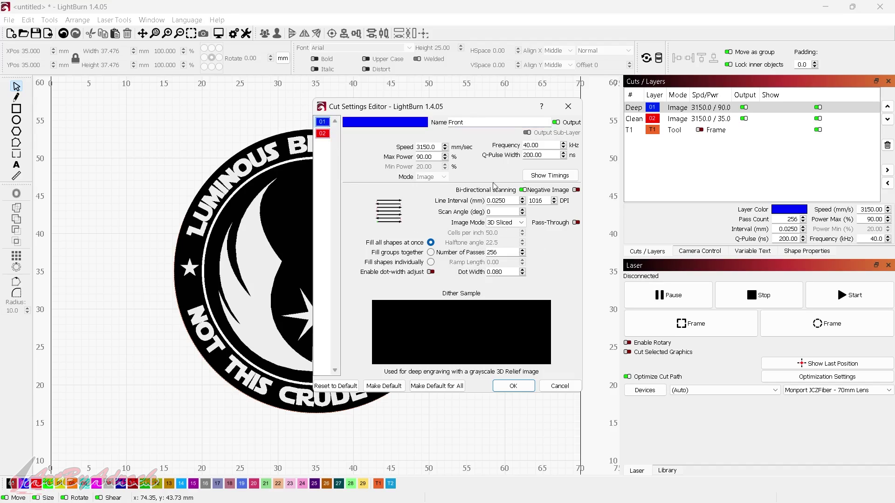
left_click_drag(426, 147, 387, 150)
type("1500")
left_click(528, 145)
double_click(528, 145)
type("42")
left_click(426, 156)
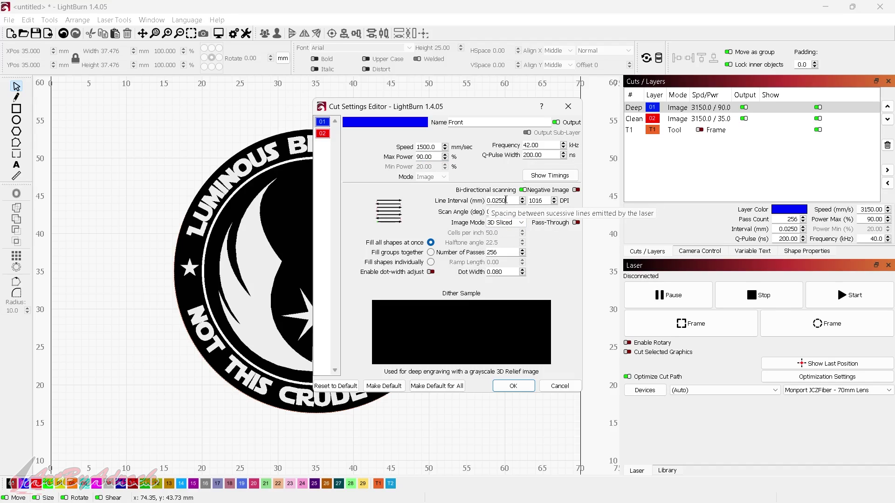
left_click(511, 224)
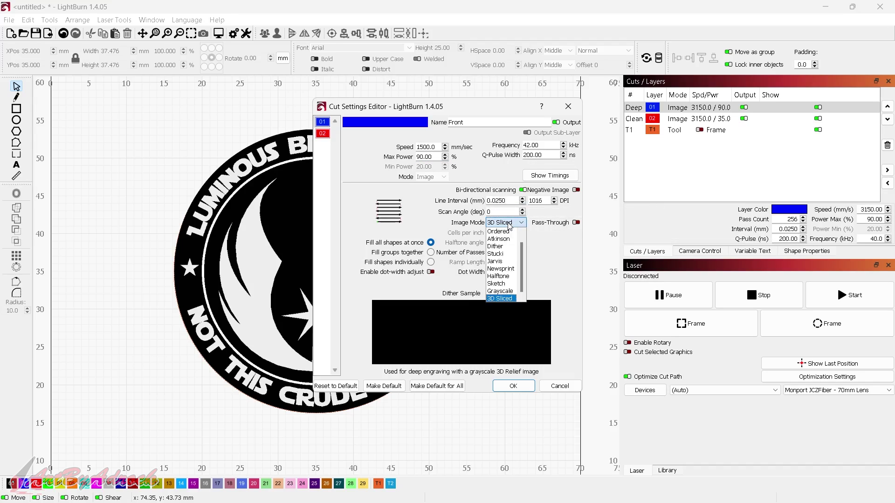
left_click(501, 301)
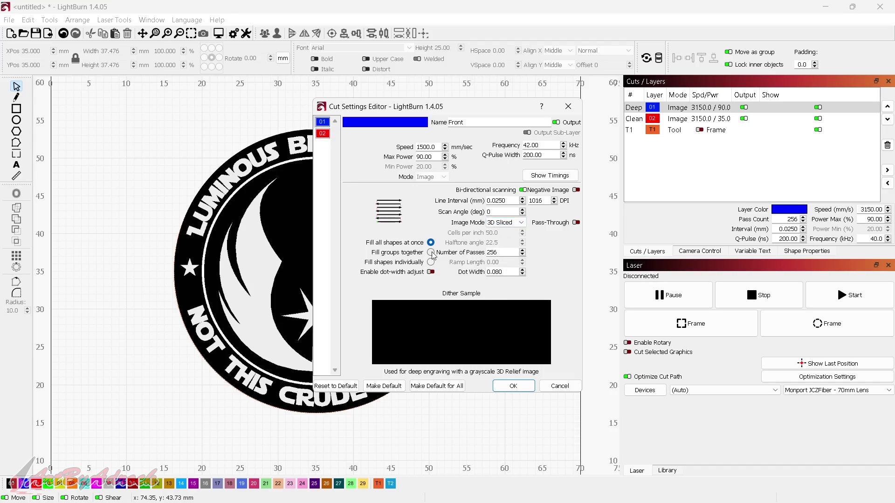
left_click(510, 251)
Step: Set the Back layer's speed to 1500 mm/sec, max power to 90% and frequency to 42 kHz
left_click(322, 133)
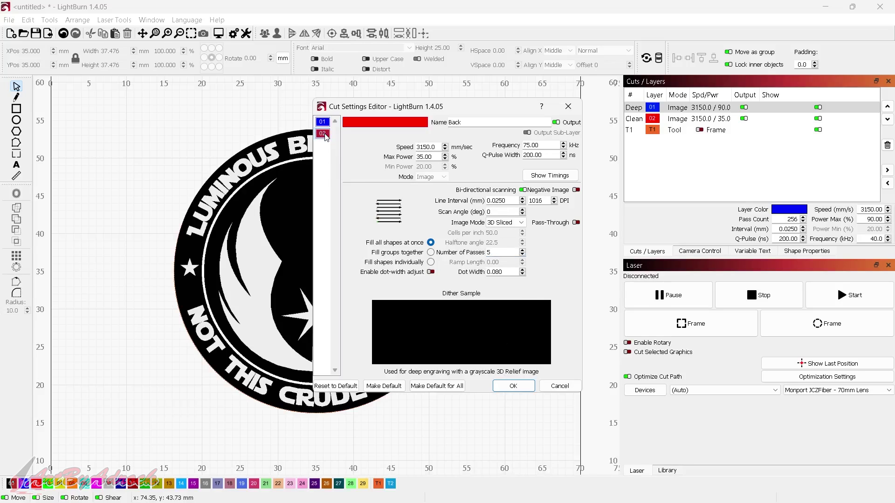
left_click_drag(418, 147, 426, 147)
key("BackSpace")
type("1500")
key("Tab")
type("90")
double_click(530, 145)
type("42")
key("Tab")
left_click(511, 201)
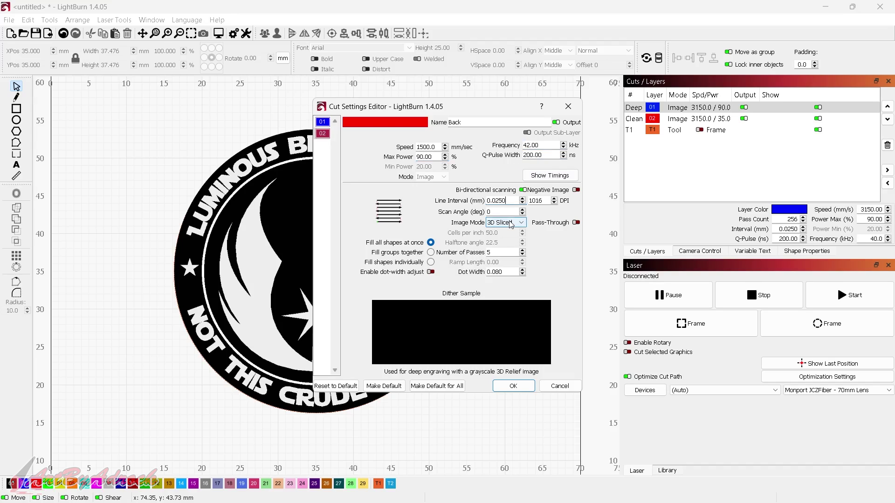
Step: Set the Back layer's number of passes to 256 and apply the cut settings
double_click(495, 253)
type("256")
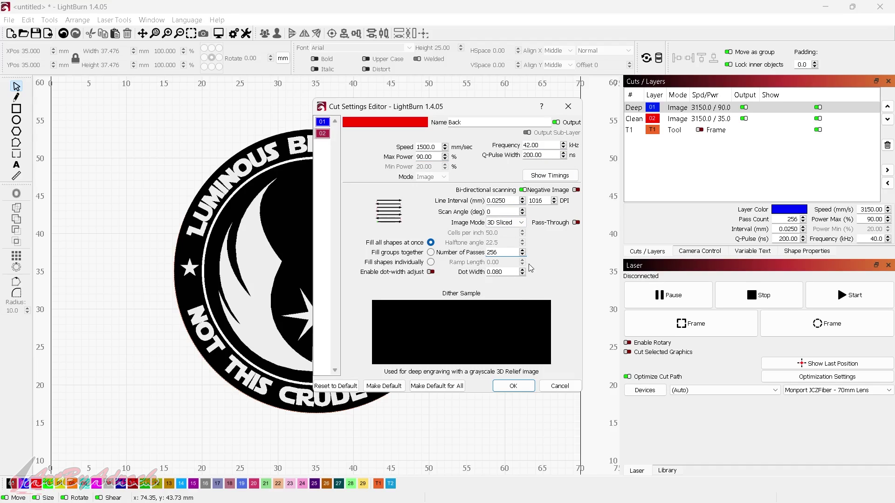
left_click(513, 386)
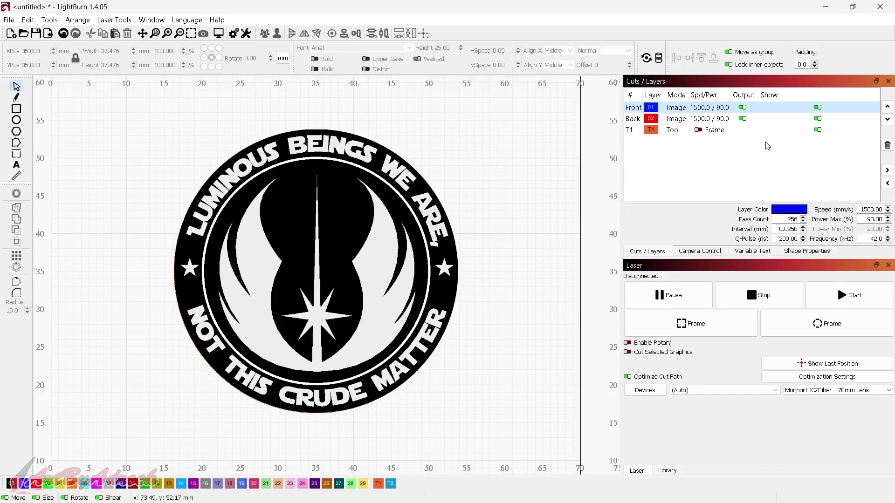
Step: Hide the Back layer and disable its output, and turn on framing for the T1 tool layer
left_click(820, 120)
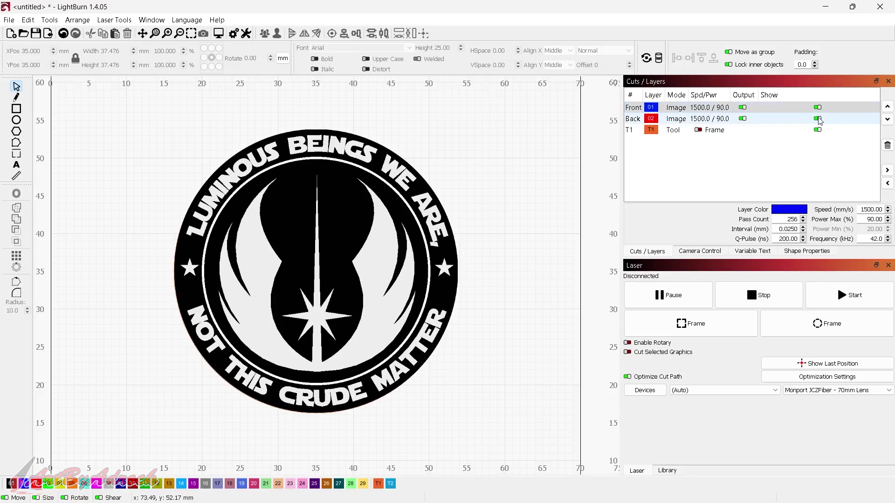
left_click(743, 119)
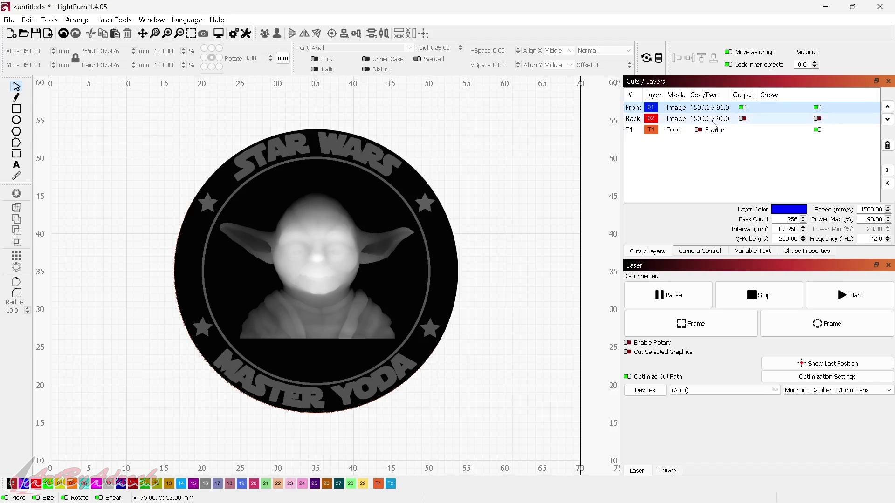
left_click(698, 130)
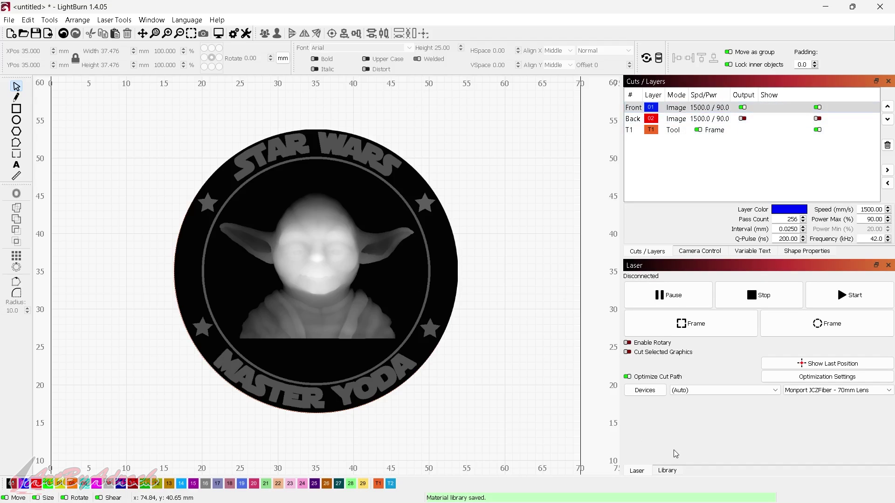
Step: Look at the Steel Coin - 70mm Lens entry in the material library and return to the laser controls
left_click(668, 471)
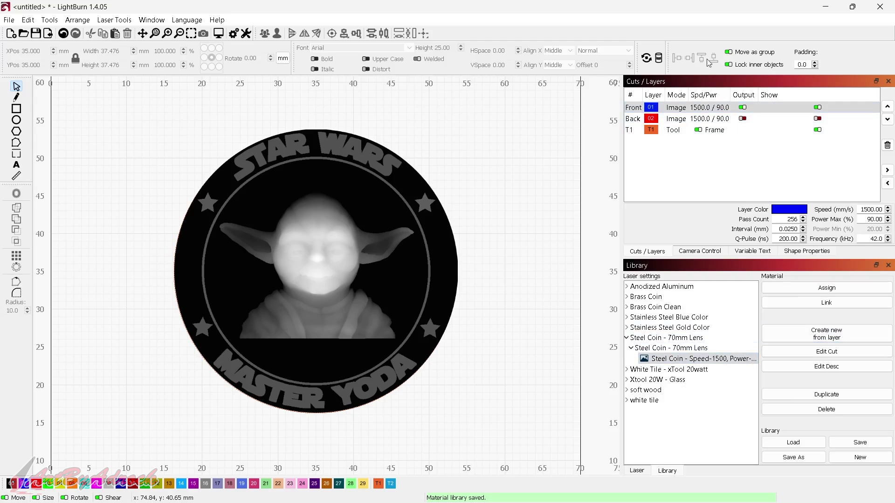
left_click(631, 349)
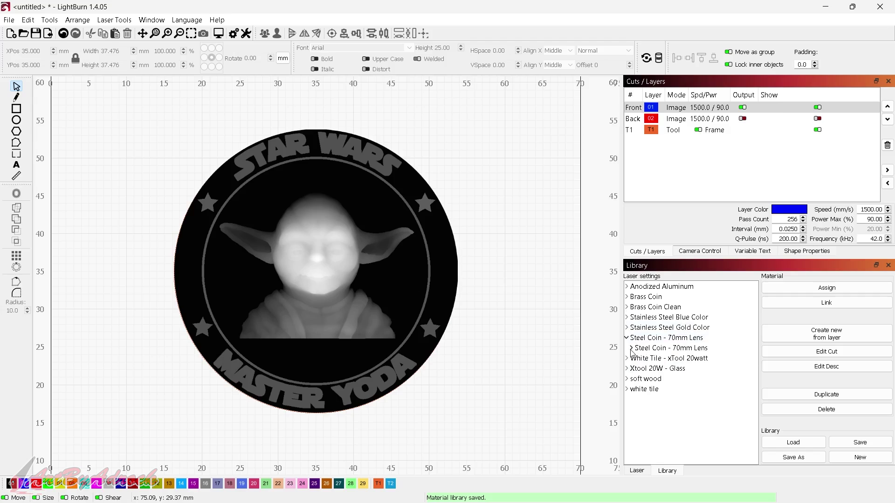
left_click(631, 350)
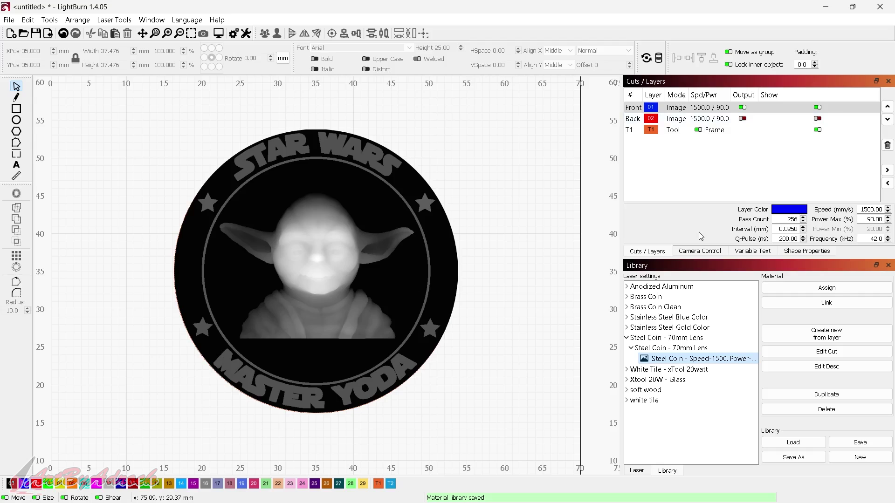
left_click(637, 471)
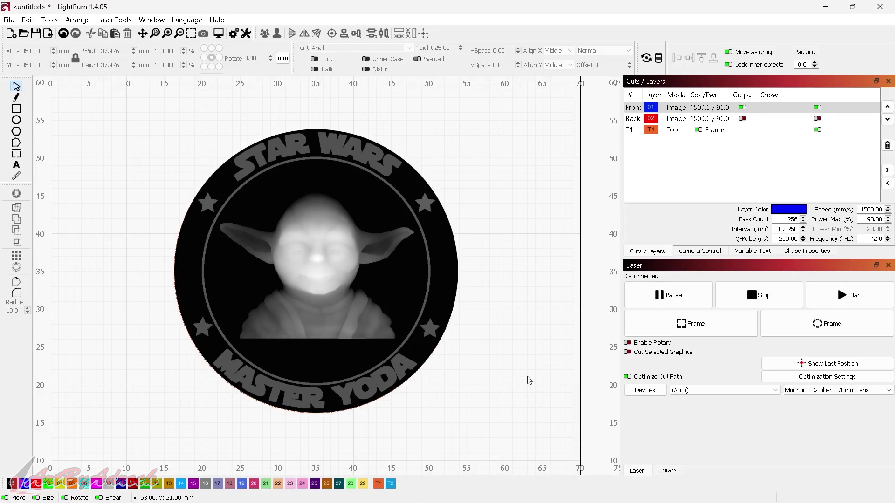